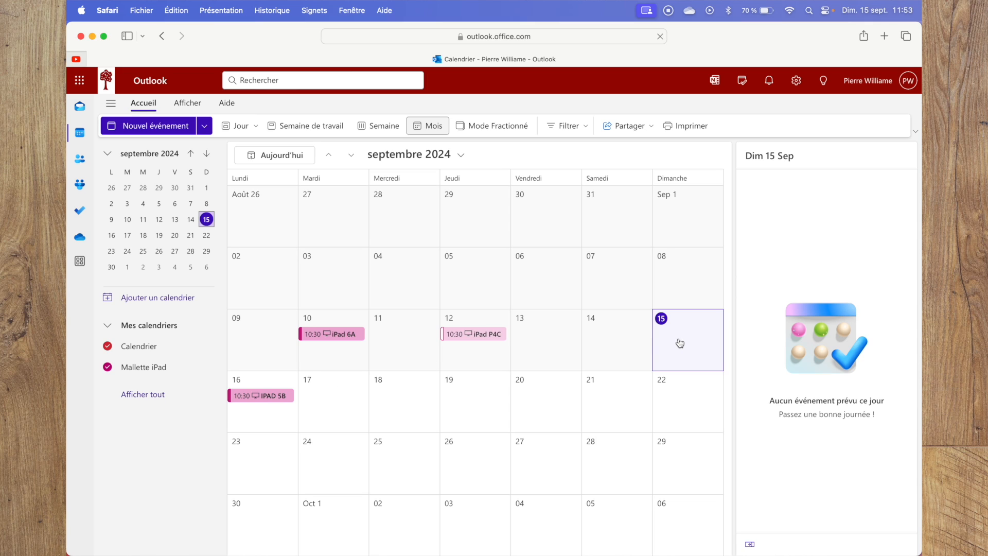
# Start a new event on 18 September 2024 in the Mallette iPad calendar, titled "iPad P6D".
pyautogui.click(391, 398)
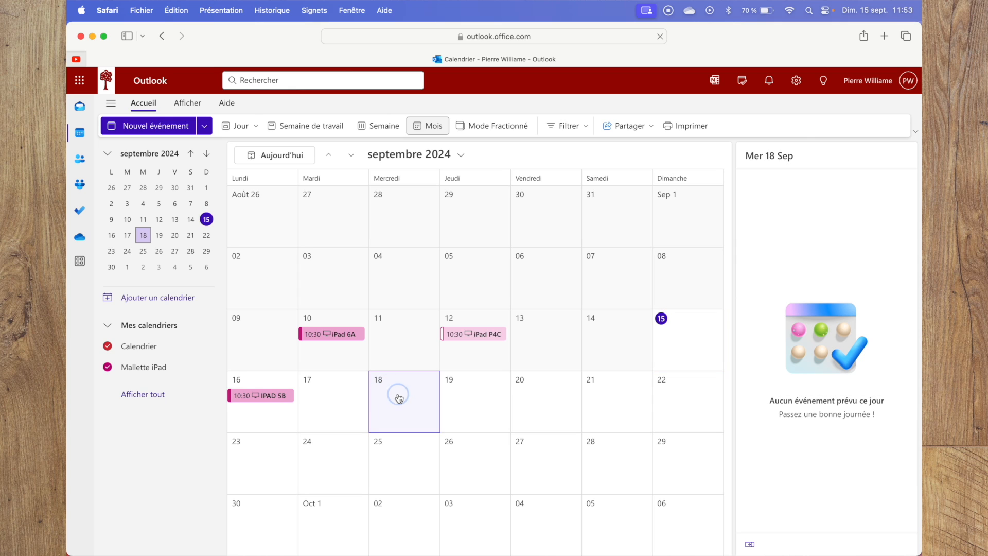
pyautogui.click(400, 398)
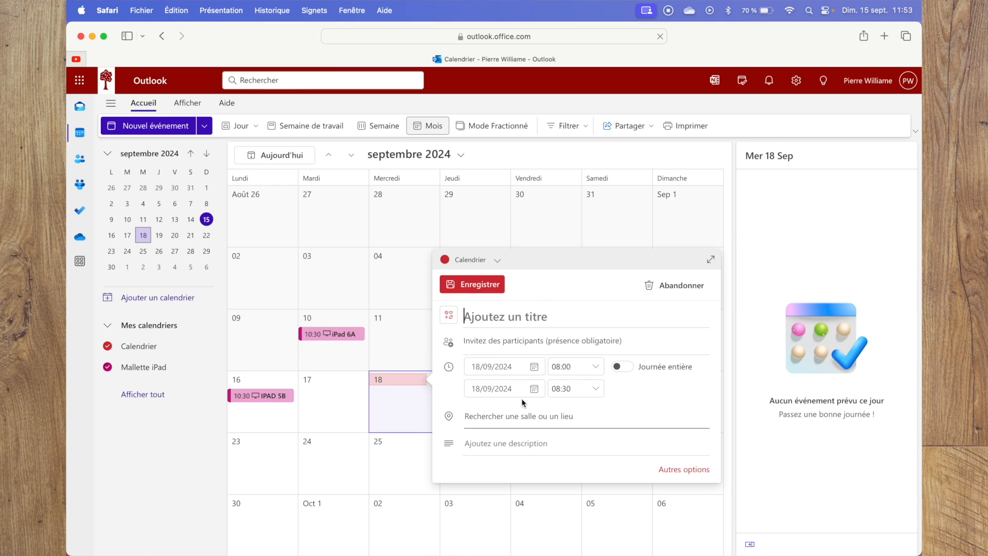
pyautogui.click(498, 261)
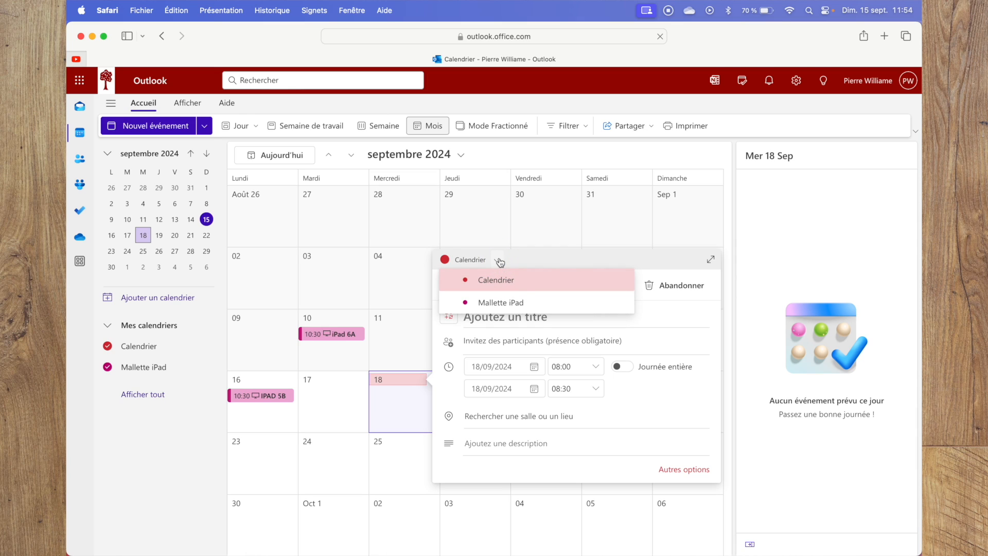
pyautogui.click(538, 305)
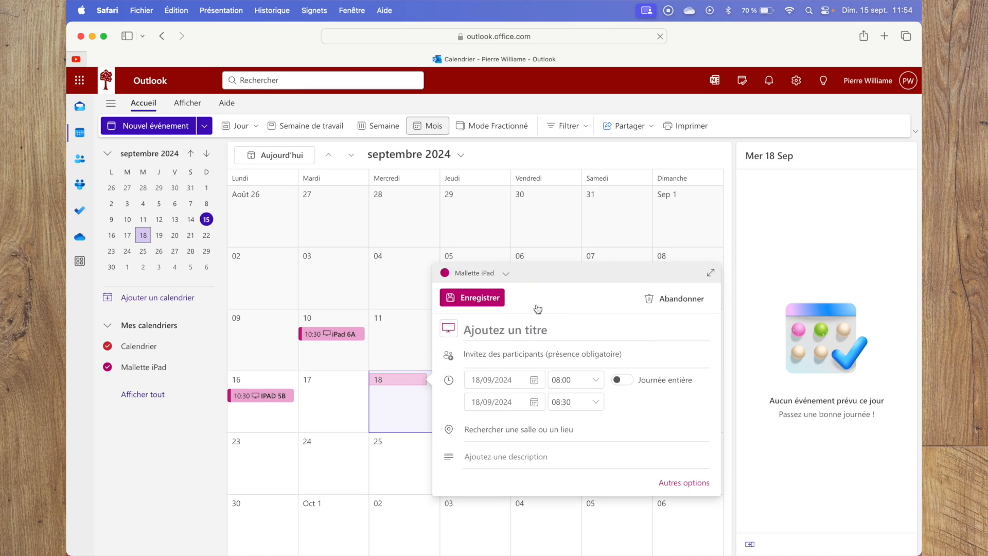
pyautogui.click(487, 331)
pyautogui.write('iPad')
pyautogui.write('P6D')
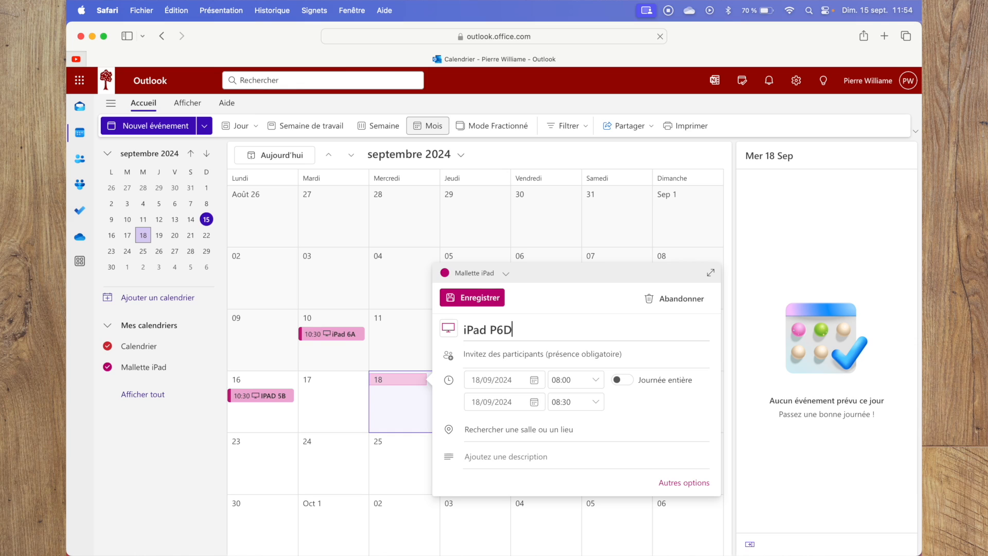
# Set the iPad P6D event to run from 08:30 to 10:00 and save it.
pyautogui.click(596, 379)
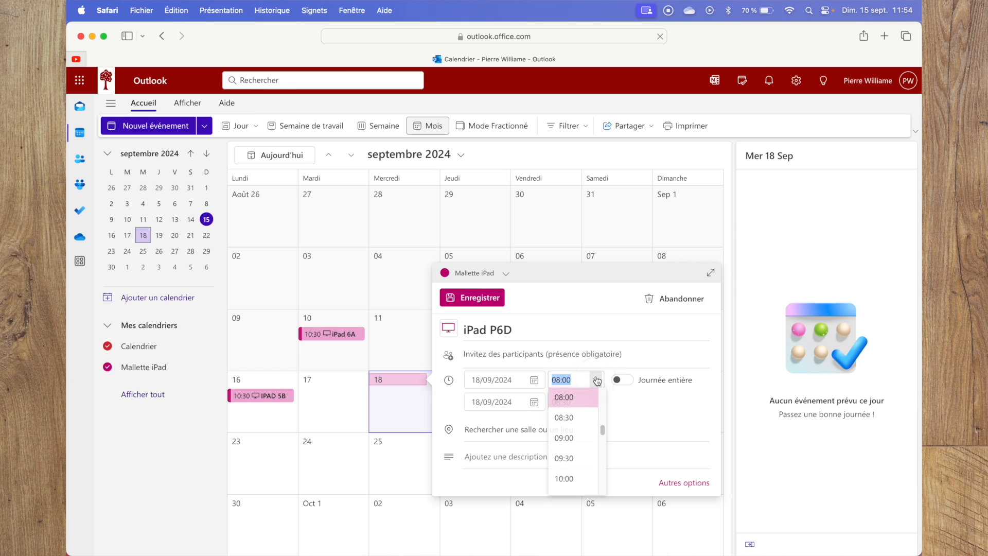
pyautogui.click(579, 419)
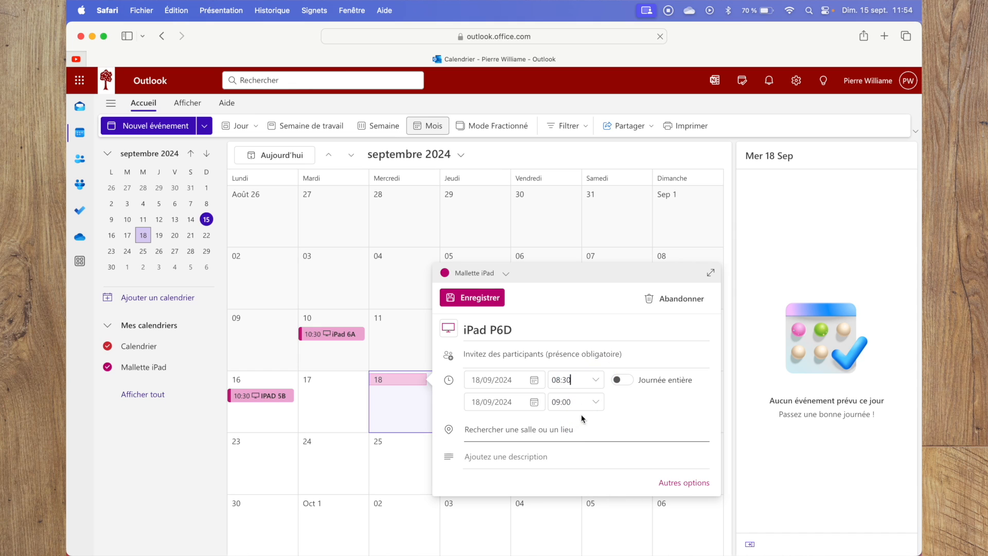
pyautogui.click(596, 401)
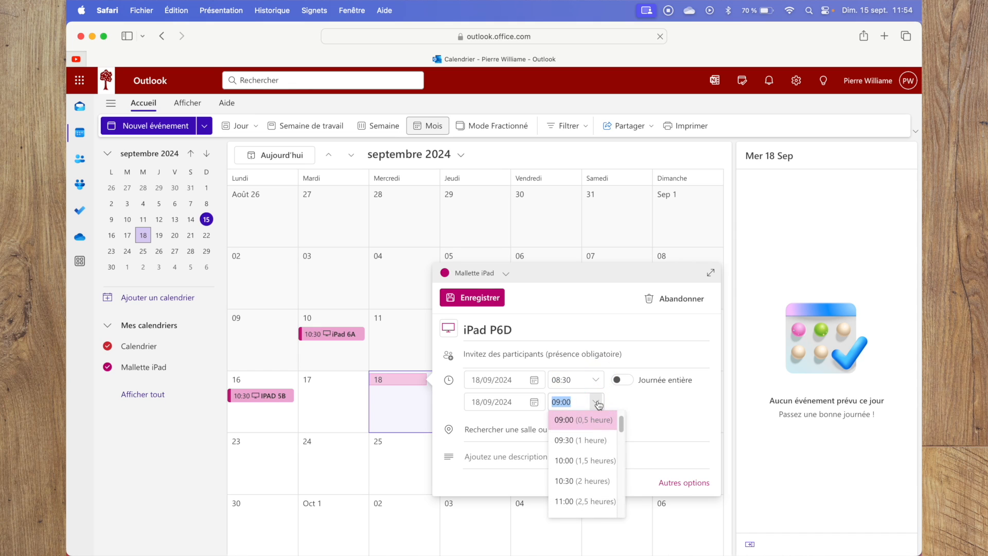
pyautogui.click(592, 459)
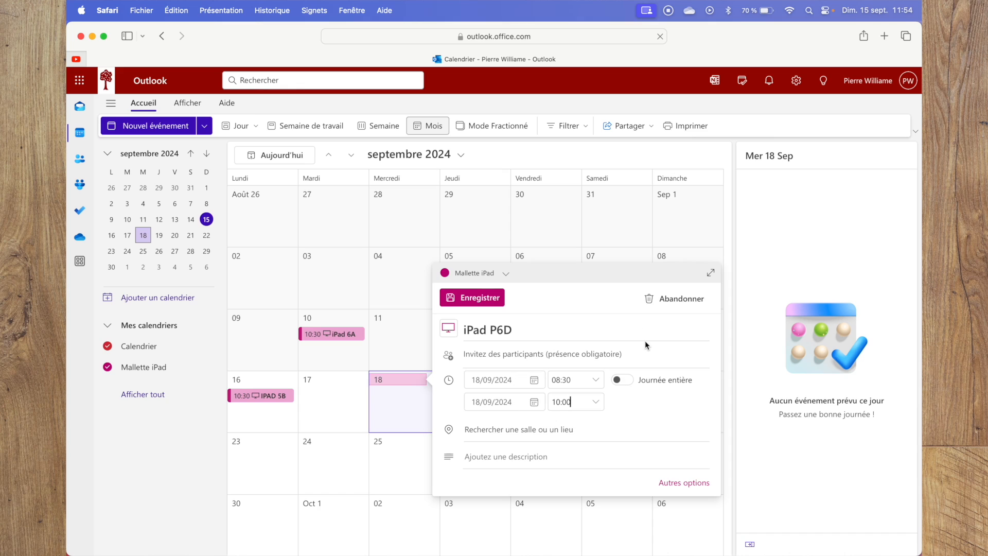
pyautogui.click(463, 301)
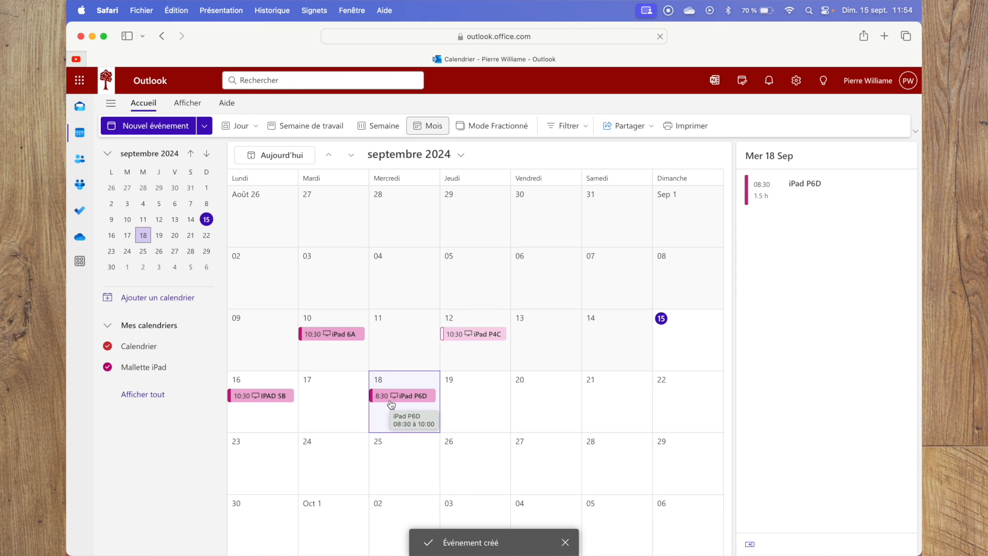
# Switch to the test account's calendar in Chrome to check the shared 18 September event, and return to Safari.
pyautogui.hotkey('ctrl', 'Up')
pyautogui.click(427, 228)
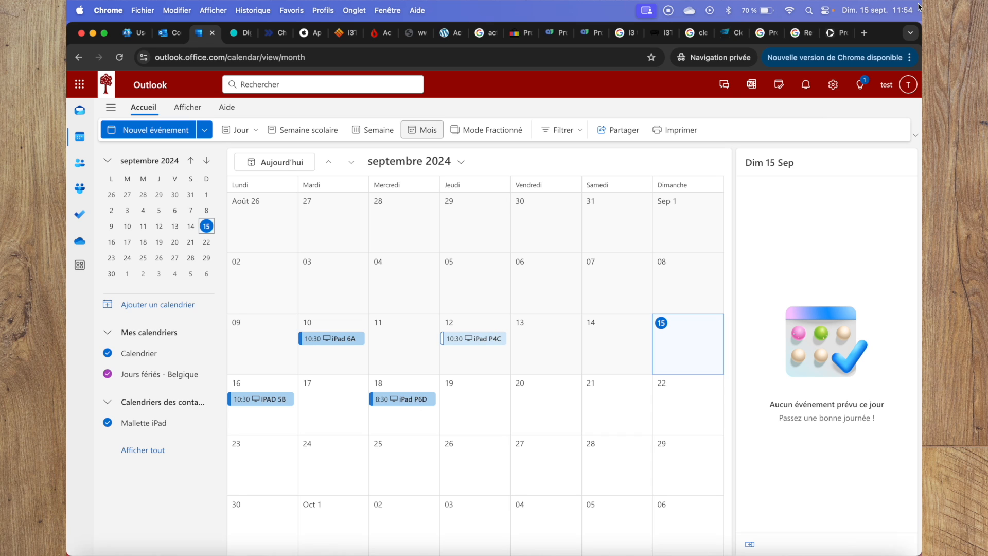
pyautogui.hotkey('ctrl', 'Up')
pyautogui.click(396, 316)
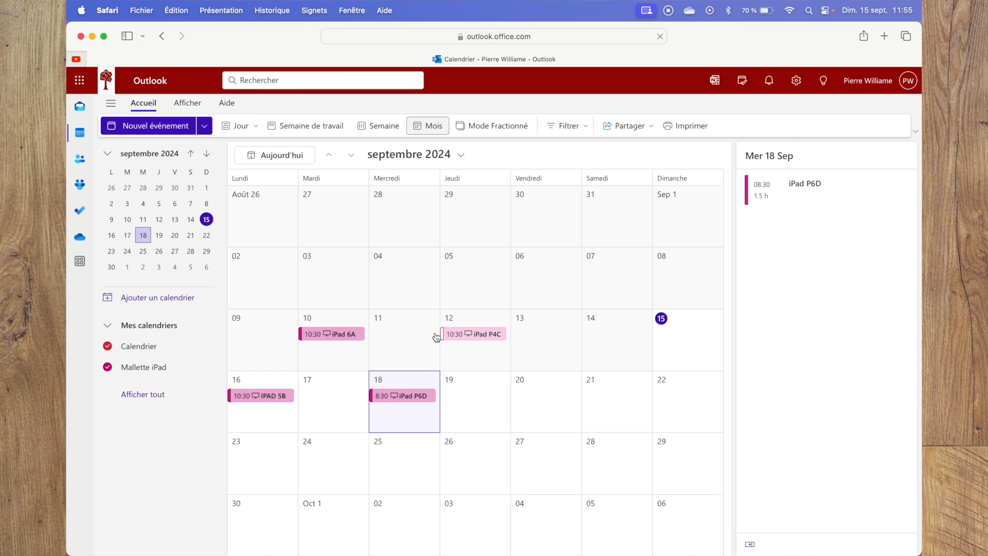
# Delete the iPad P6D event on 18 September from the Mallette iPad calendar and confirm the deletion.
pyautogui.rightClick(391, 398)
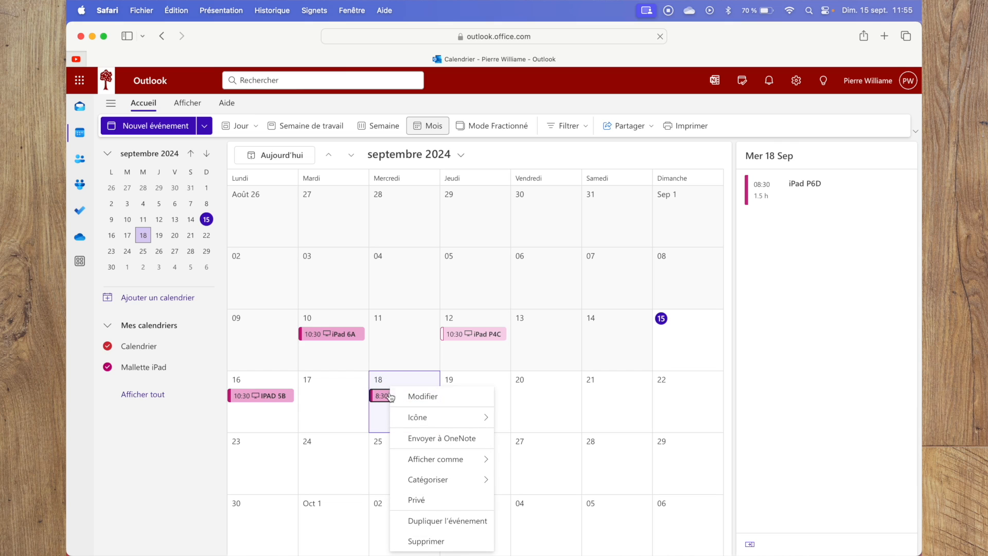
pyautogui.click(383, 397)
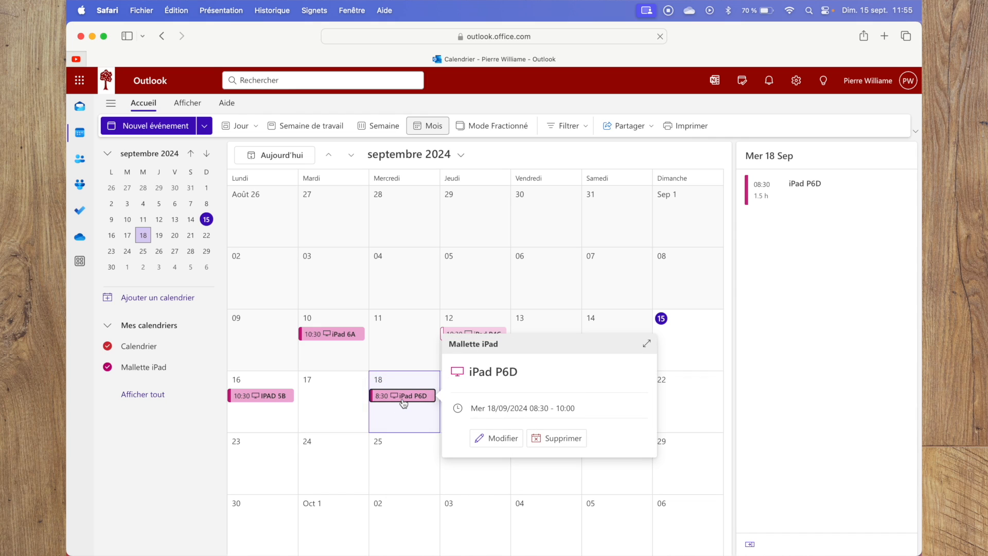
pyautogui.click(546, 442)
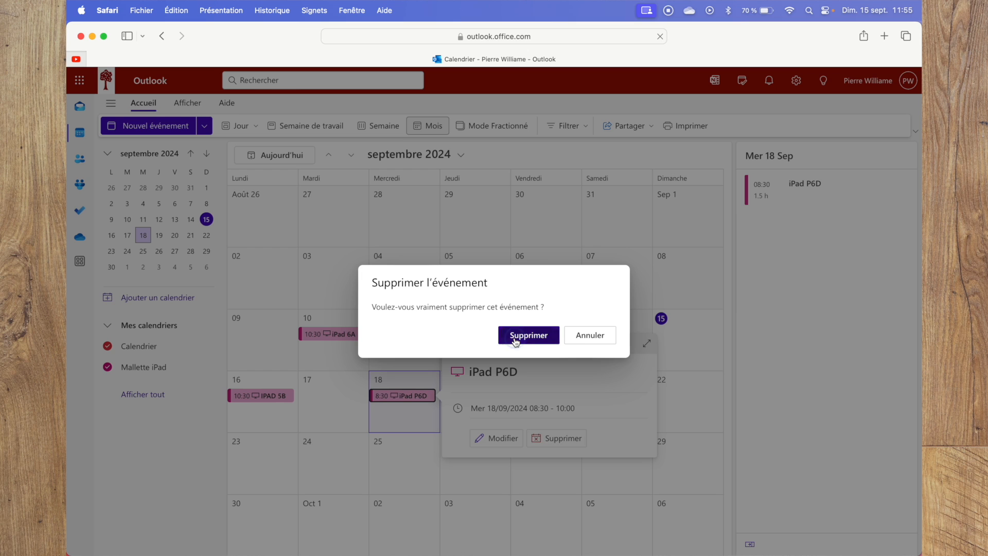
pyautogui.click(515, 339)
# Switch to the test account in Chrome and start a Mallette iPad event titled "iPad P6D" on 21 September 2024.
pyautogui.hotkey('ctrl', 'Up')
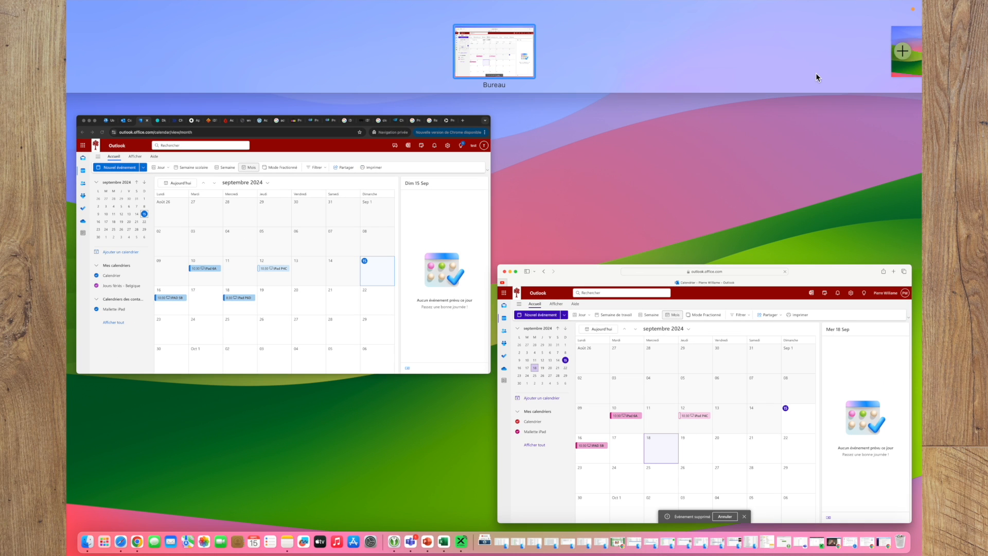
pyautogui.click(376, 261)
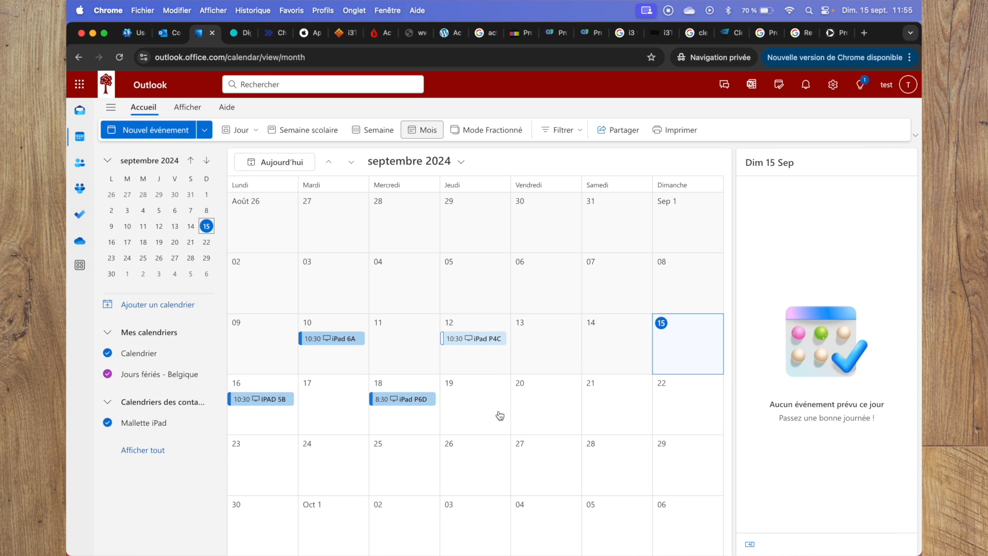
pyautogui.click(605, 407)
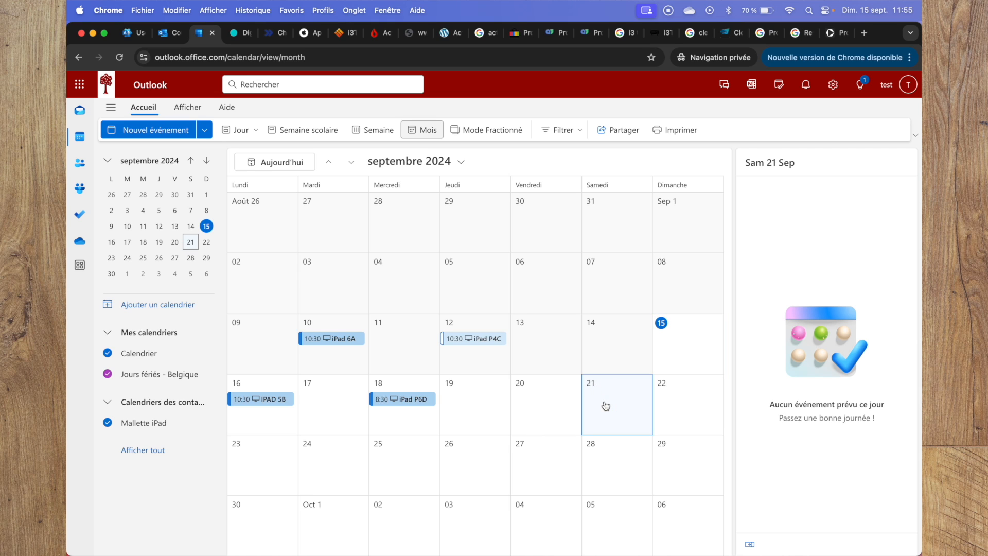
pyautogui.doubleClick(606, 406)
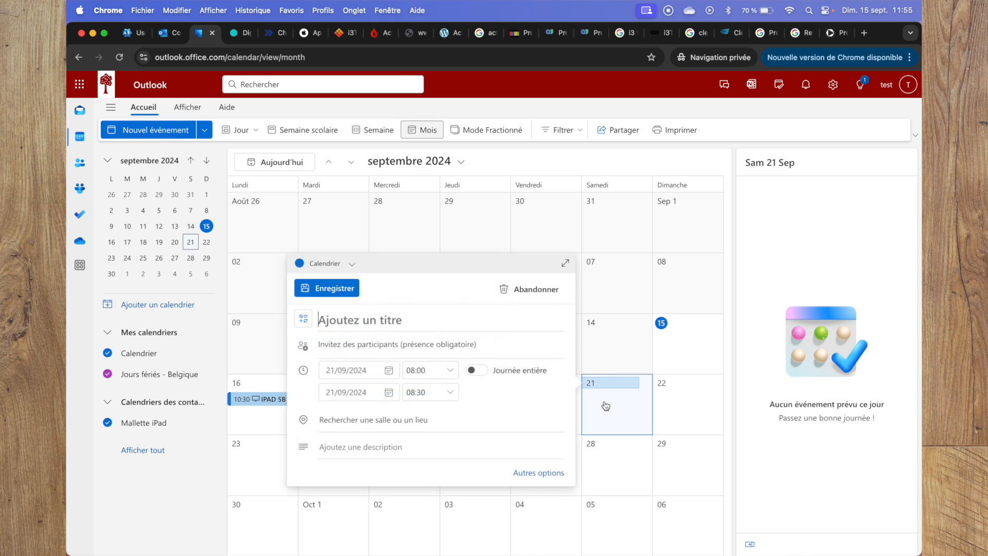
pyautogui.click(352, 264)
pyautogui.click(353, 307)
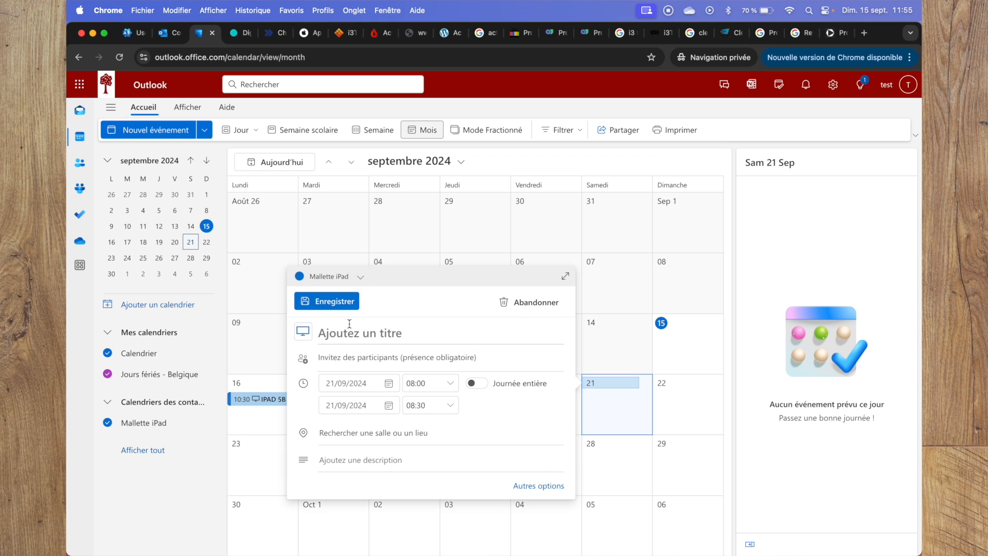
pyautogui.click(338, 337)
pyautogui.write('iPad ')
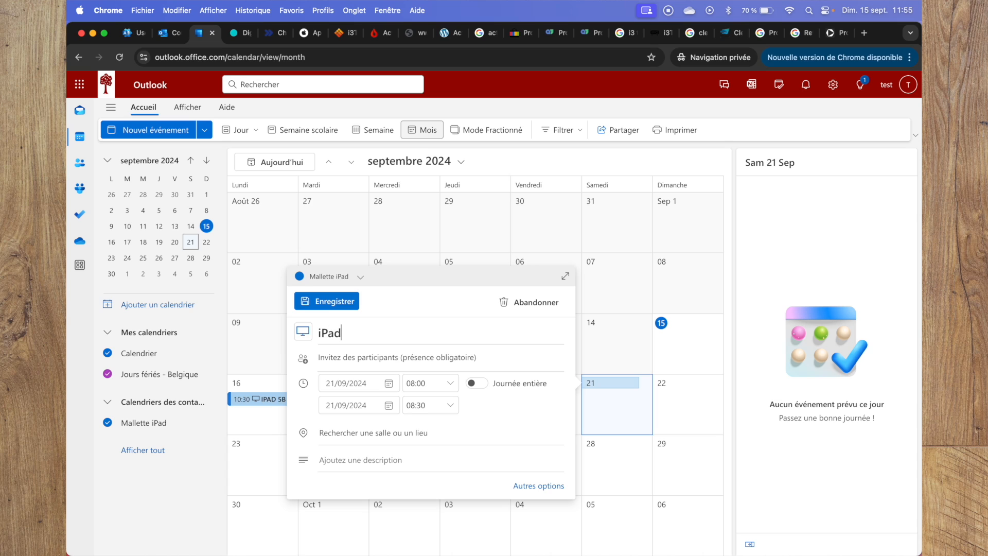
pyautogui.write('P6D')
# Set the 21 September iPad P6D event to run from 10:30 to 12:00 and save it.
pyautogui.click(451, 385)
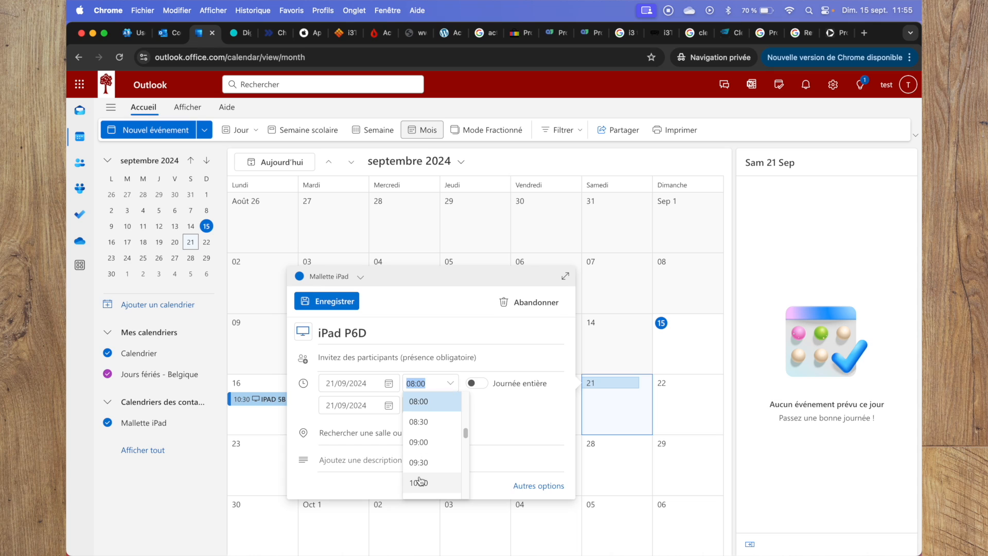
pyautogui.moveTo(466, 433); pyautogui.dragTo(465, 438)
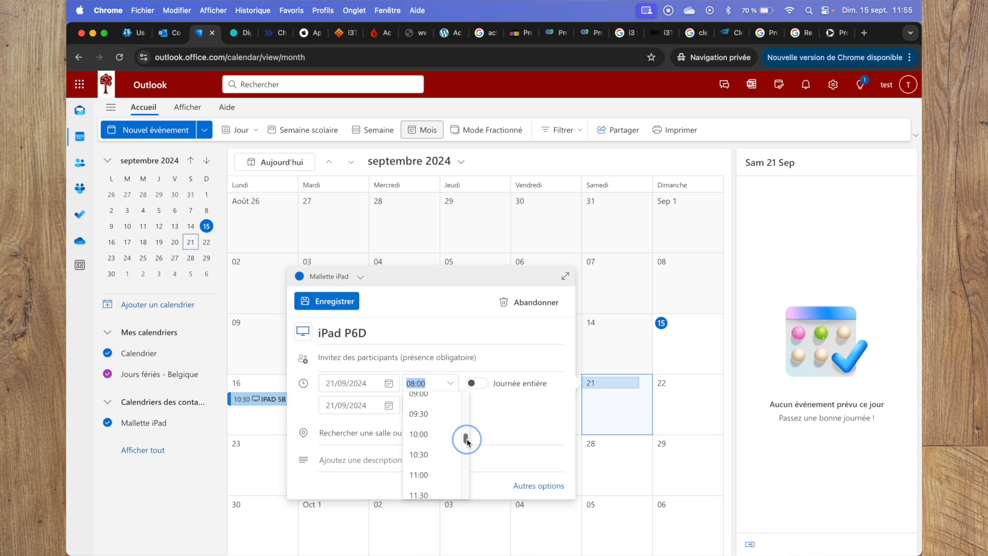
pyautogui.click(424, 451)
pyautogui.click(450, 405)
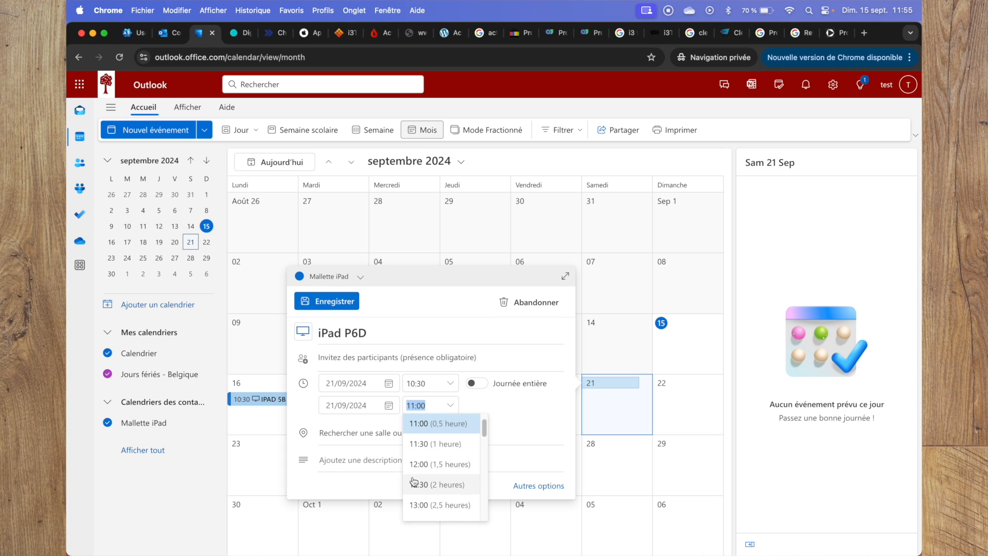
pyautogui.click(421, 464)
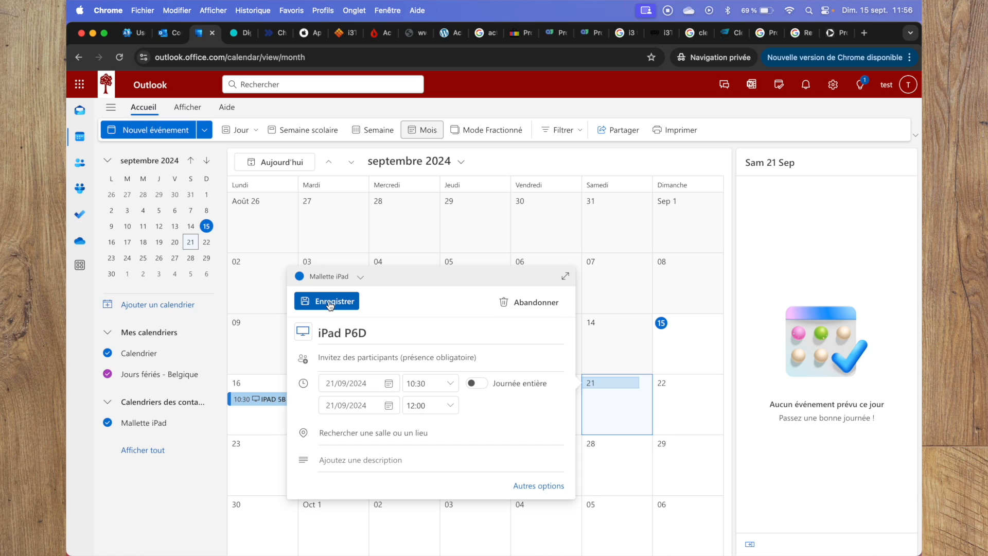
pyautogui.click(330, 306)
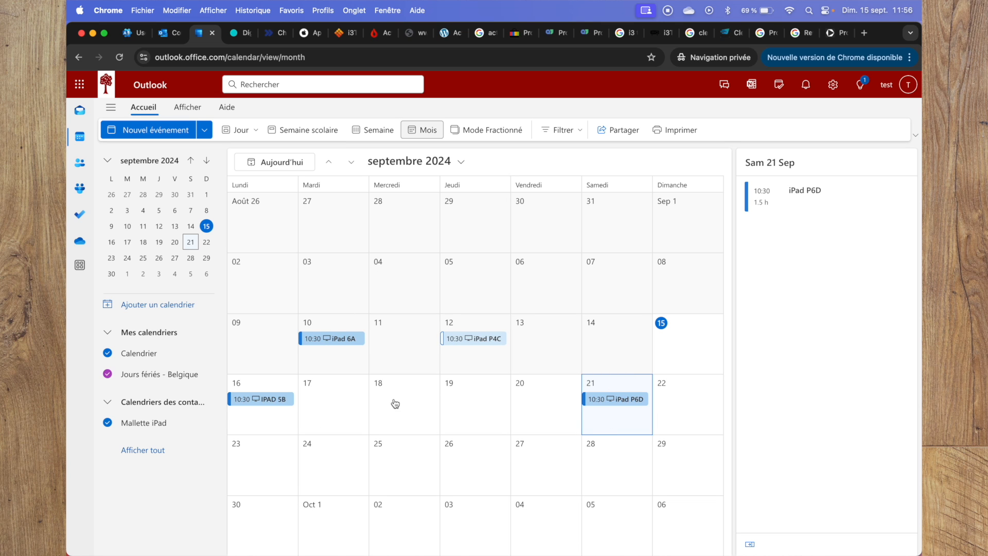
# Switch back to Safari and open the inbox notification about the iPad P6D event's creation.
pyautogui.hotkey('ctrl', 'Up')
pyautogui.click(362, 232)
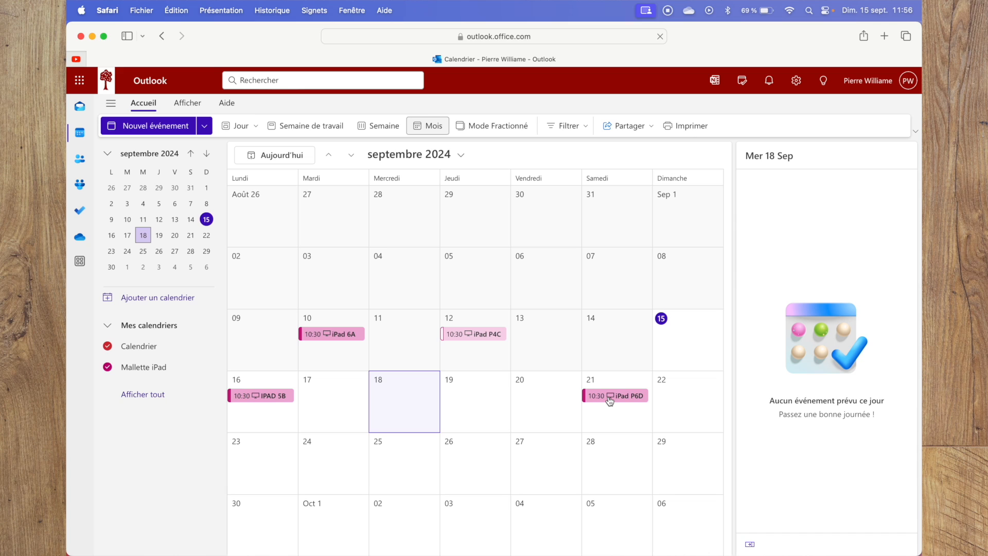
pyautogui.click(80, 108)
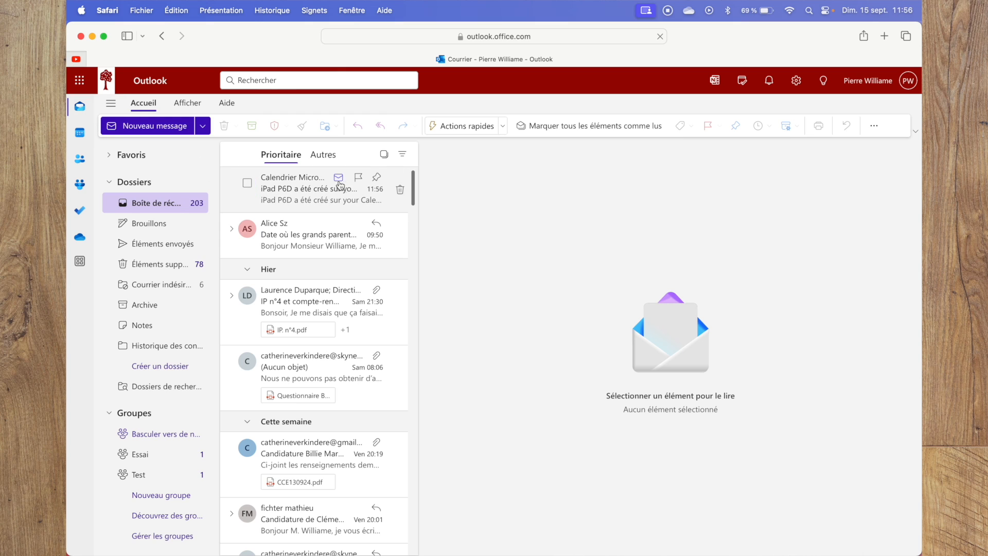
pyautogui.click(302, 191)
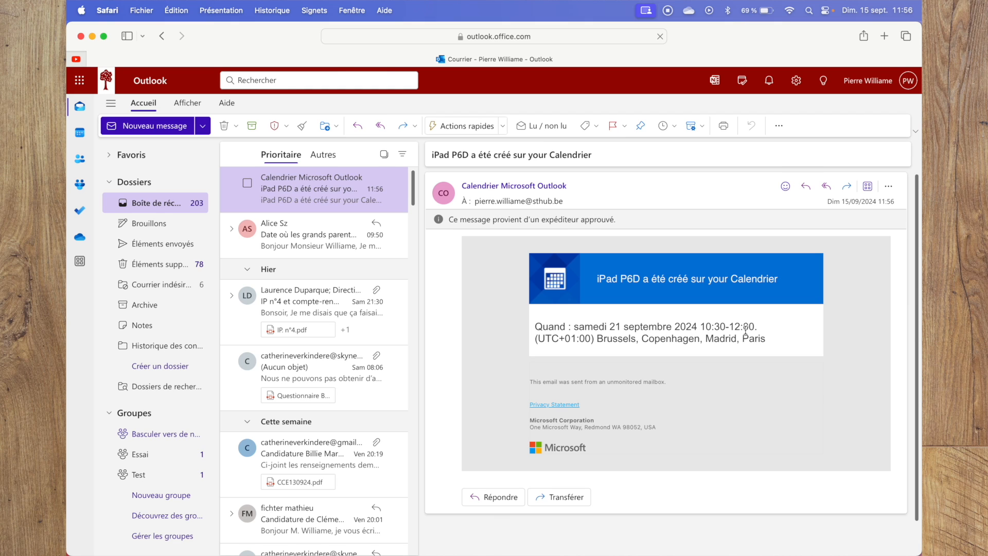
# From the calendar's shared calendar settings, turn the Mallette iPad e-mail notifications off and back on.
pyautogui.click(78, 133)
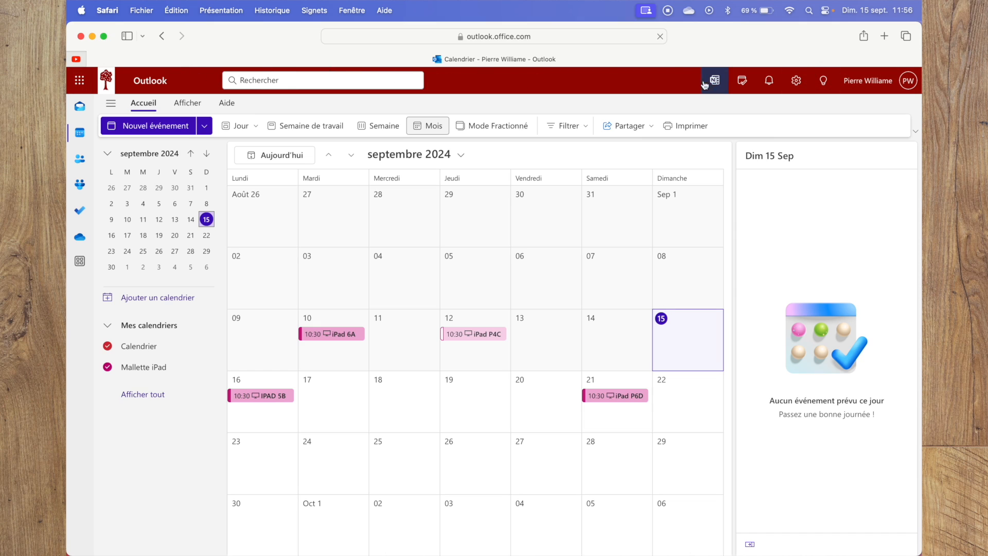
pyautogui.click(807, 84)
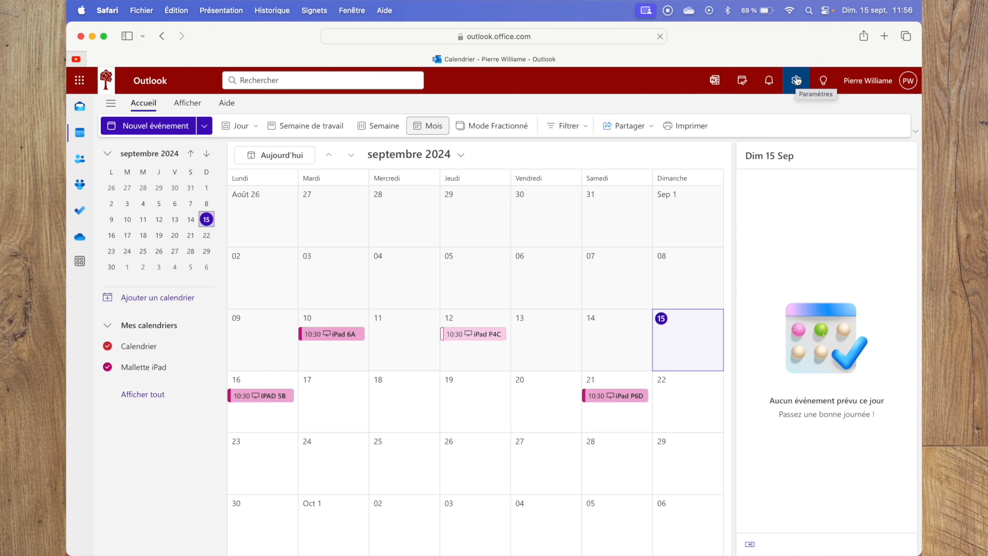
pyautogui.click(796, 82)
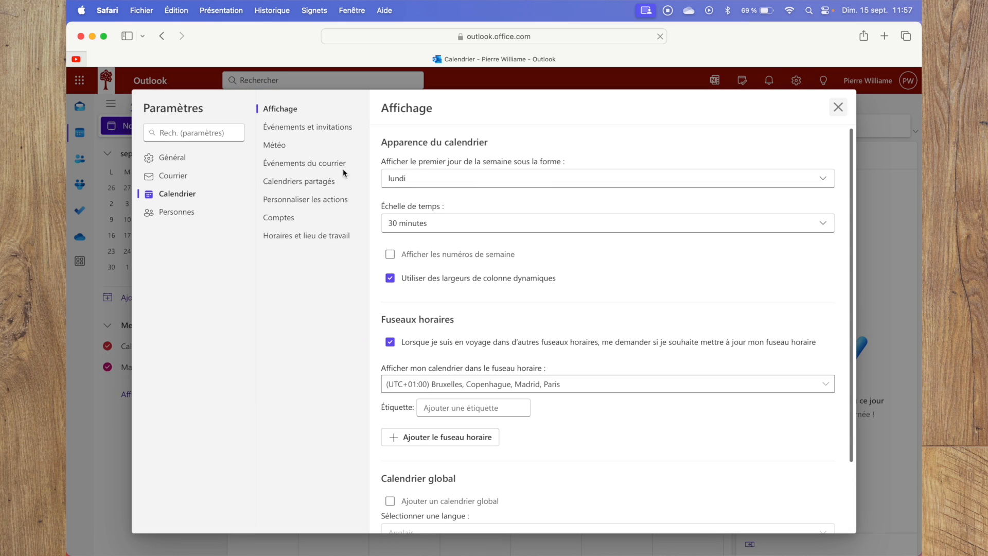
pyautogui.click(295, 185)
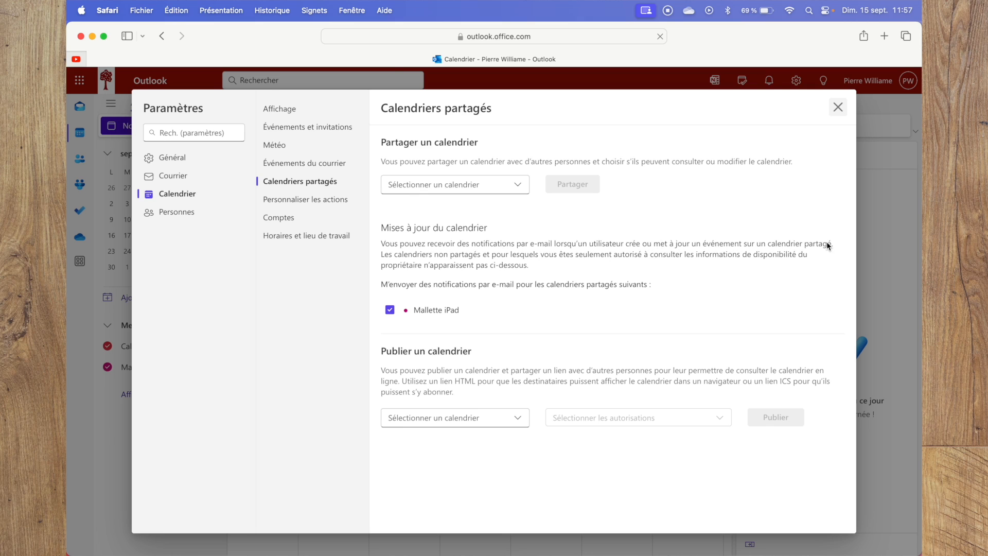
pyautogui.click(390, 311)
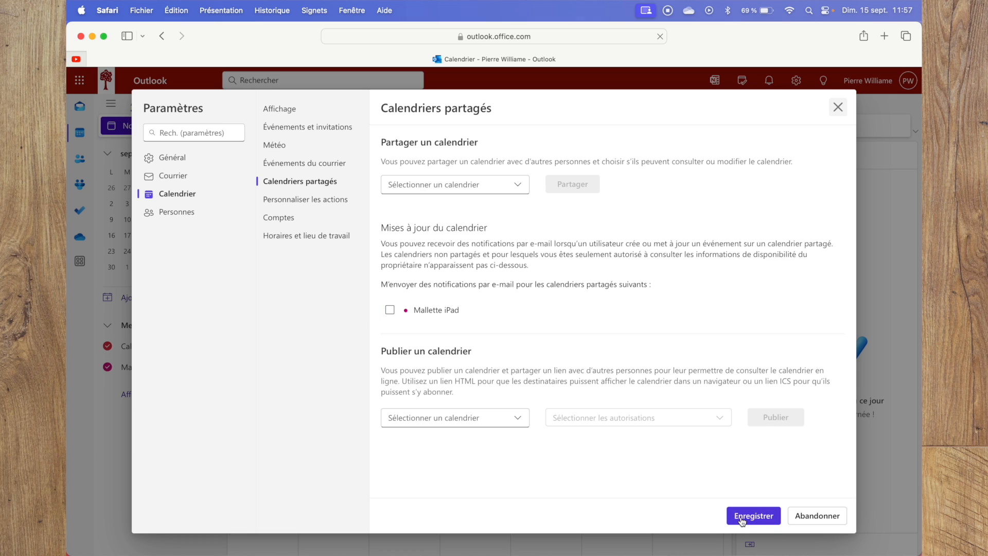
pyautogui.click(389, 311)
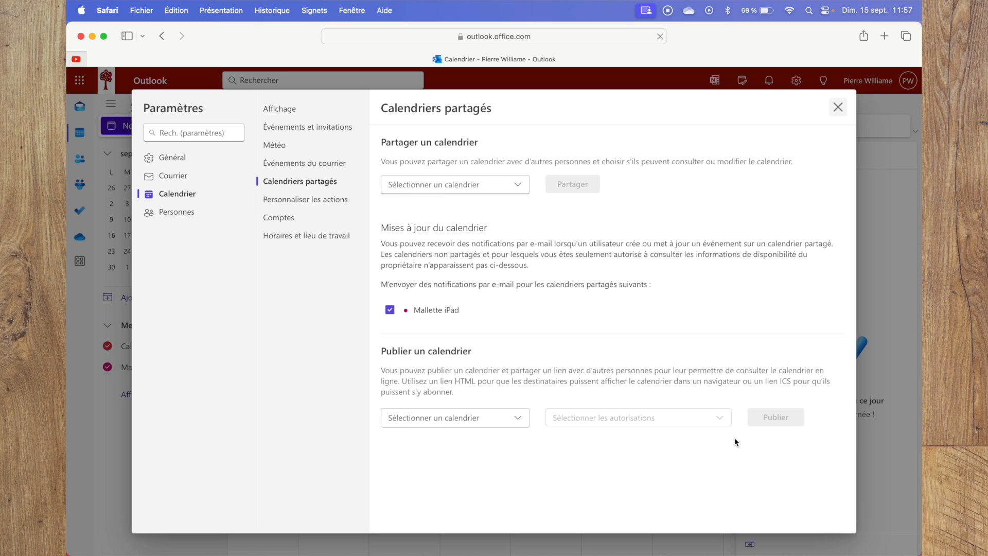
# Close the settings and start a new blank calendar named "Calendrier Test".
pyautogui.click(838, 107)
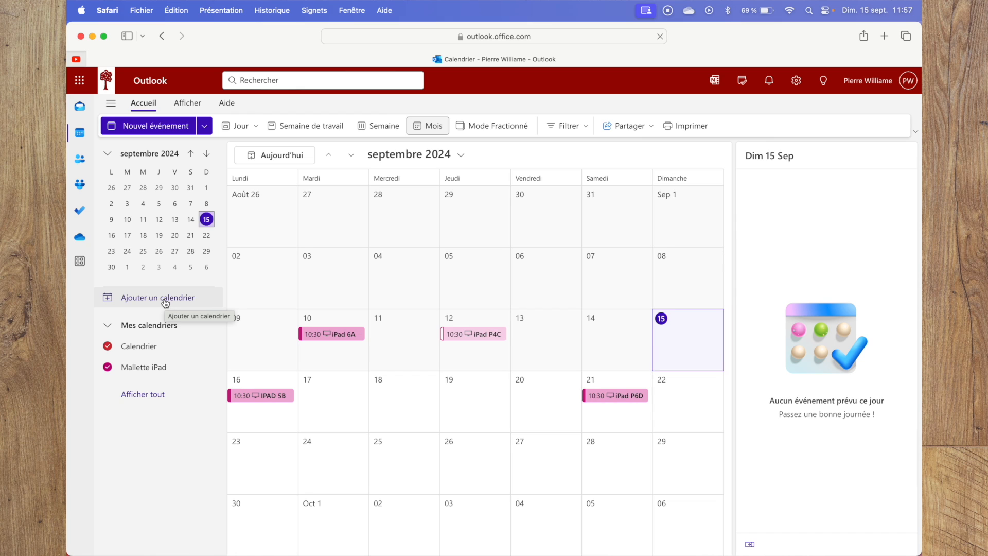
pyautogui.click(165, 302)
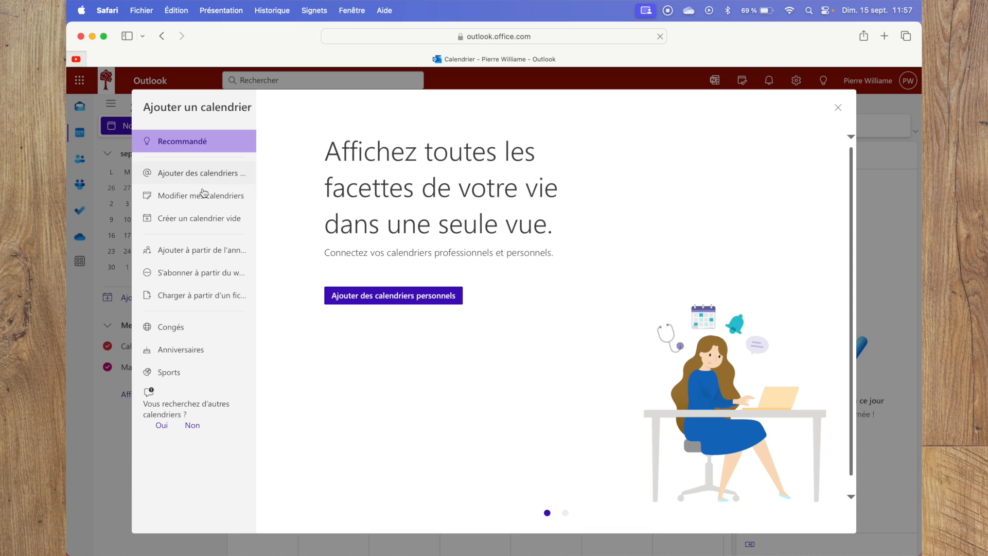
pyautogui.click(199, 221)
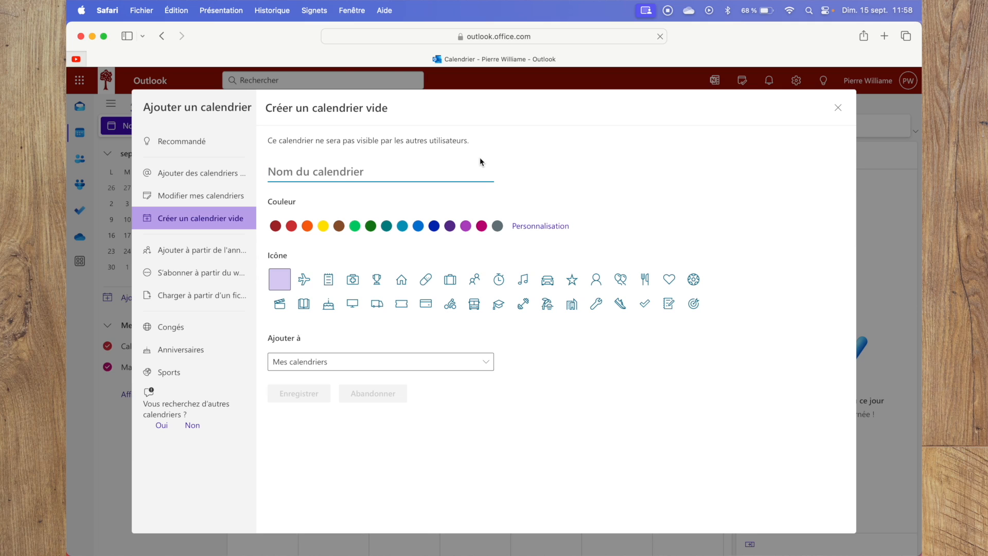
pyautogui.write('Calendrier ')
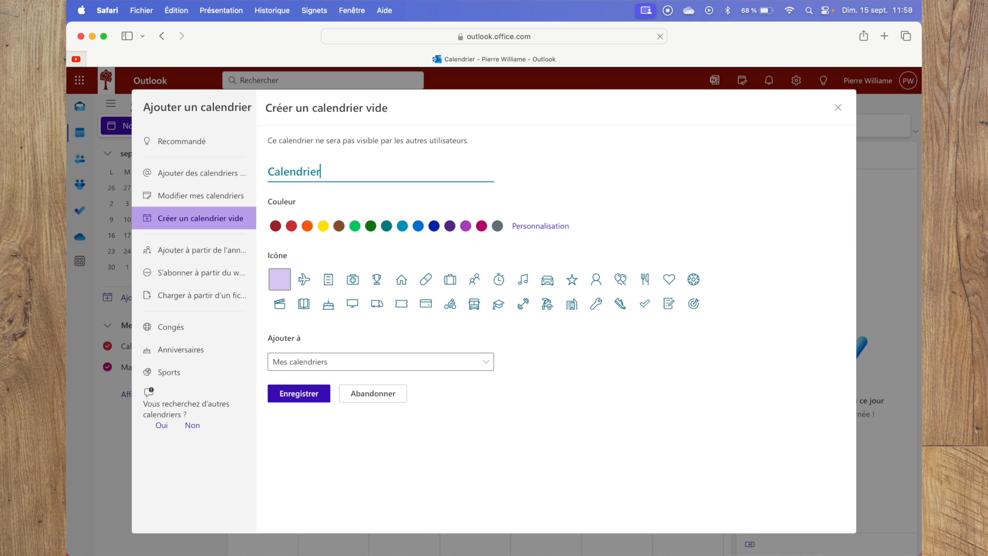
pyautogui.write('Test')
# Give the new calendar the bright green colour and the stopwatch icon, save it under Mes calendriers, and close the dialog.
pyautogui.click(351, 228)
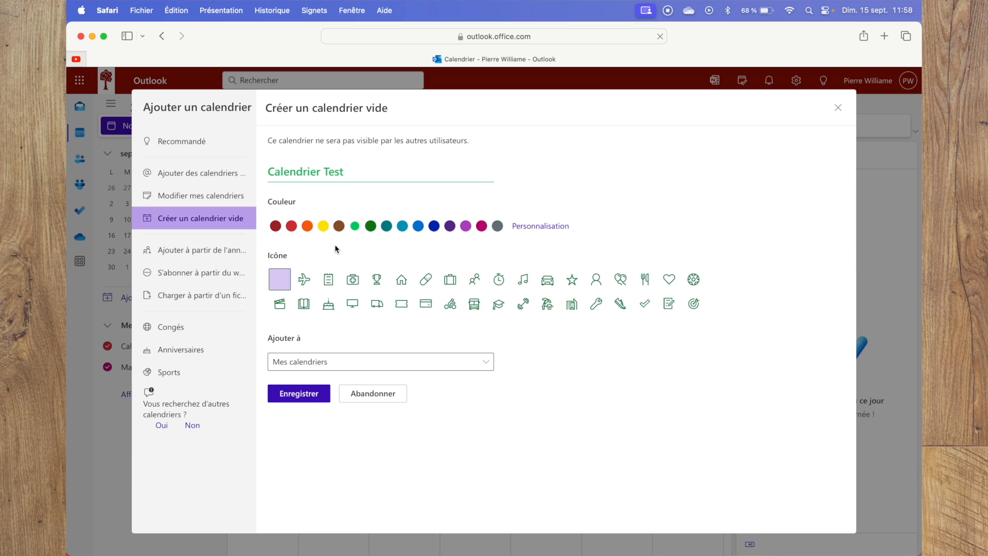
pyautogui.click(499, 279)
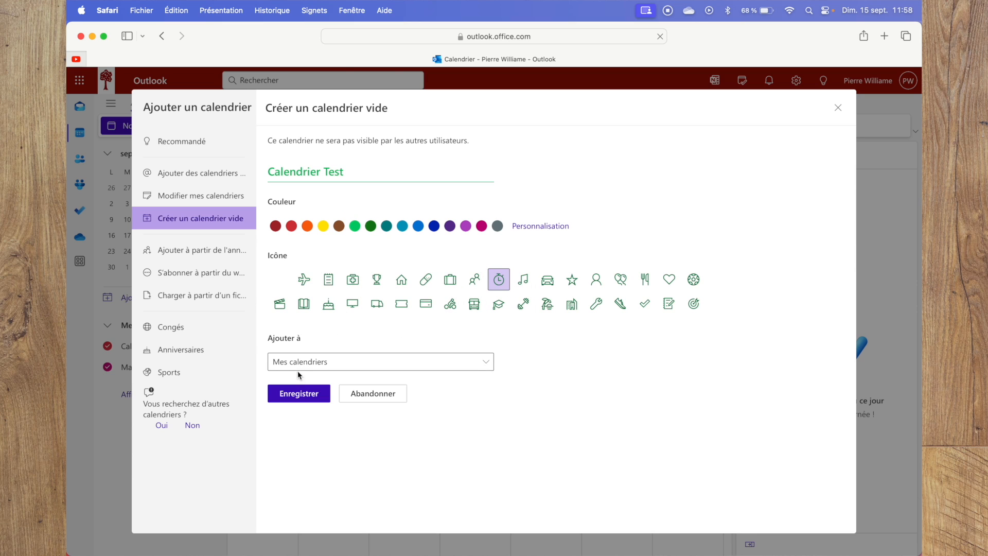
pyautogui.click(333, 362)
pyautogui.click(337, 362)
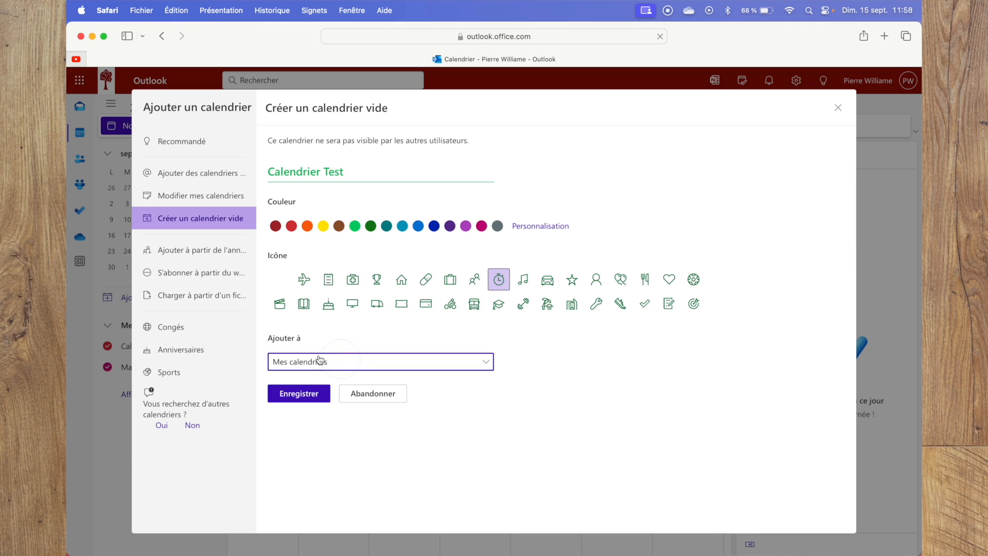
pyautogui.click(298, 399)
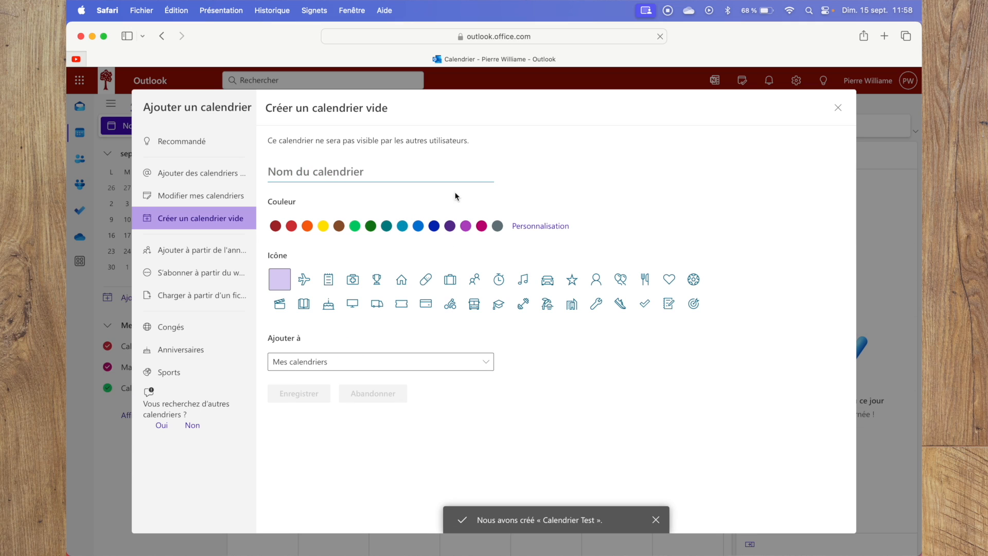
pyautogui.click(837, 107)
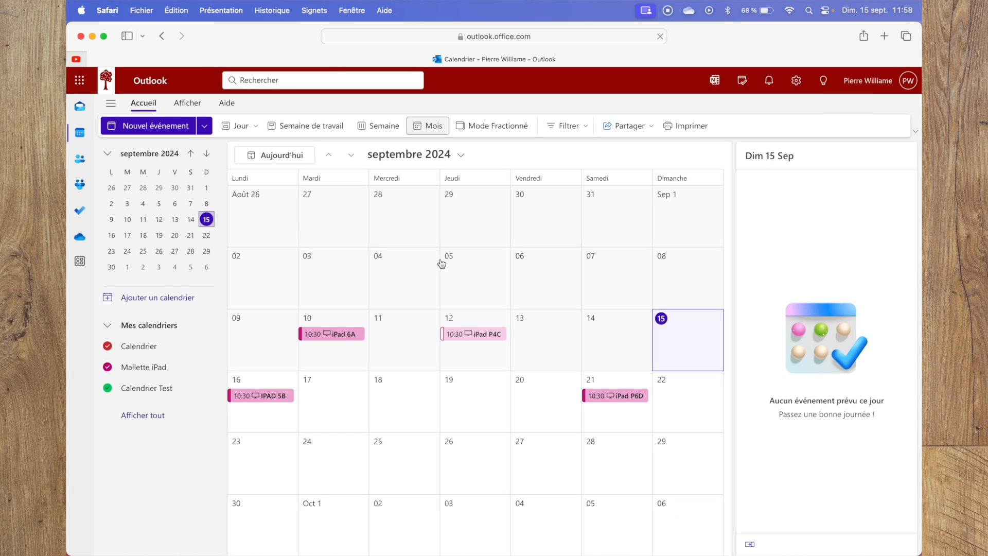
# Open the sharing and permissions settings of Calendrier Test and add the test account as recipient.
pyautogui.click(202, 389)
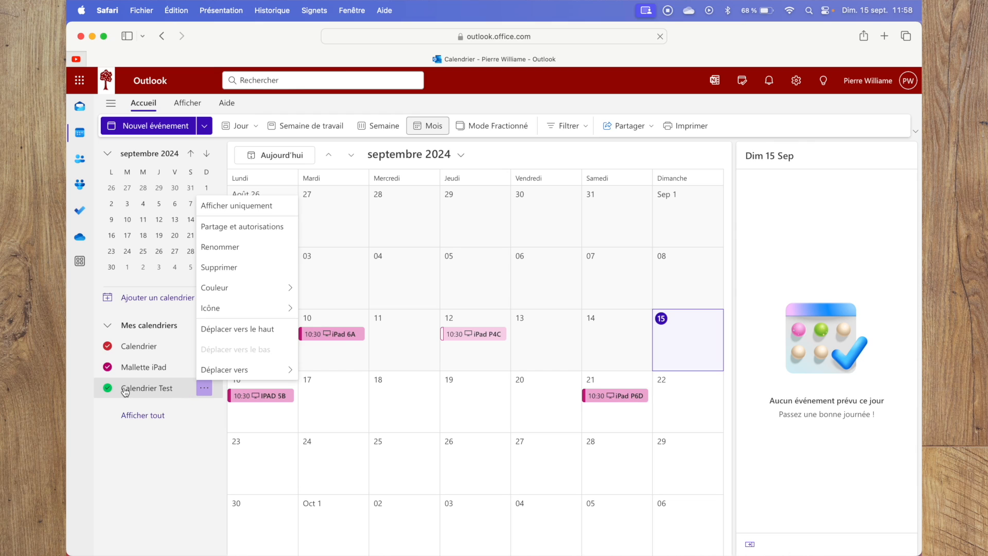
pyautogui.click(189, 430)
pyautogui.moveTo(204, 392)
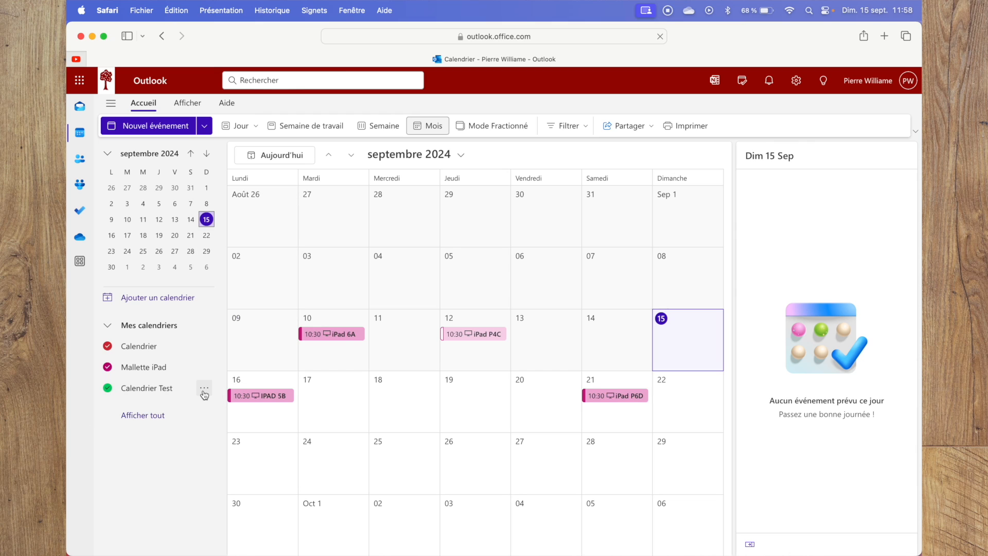
pyautogui.click(203, 392)
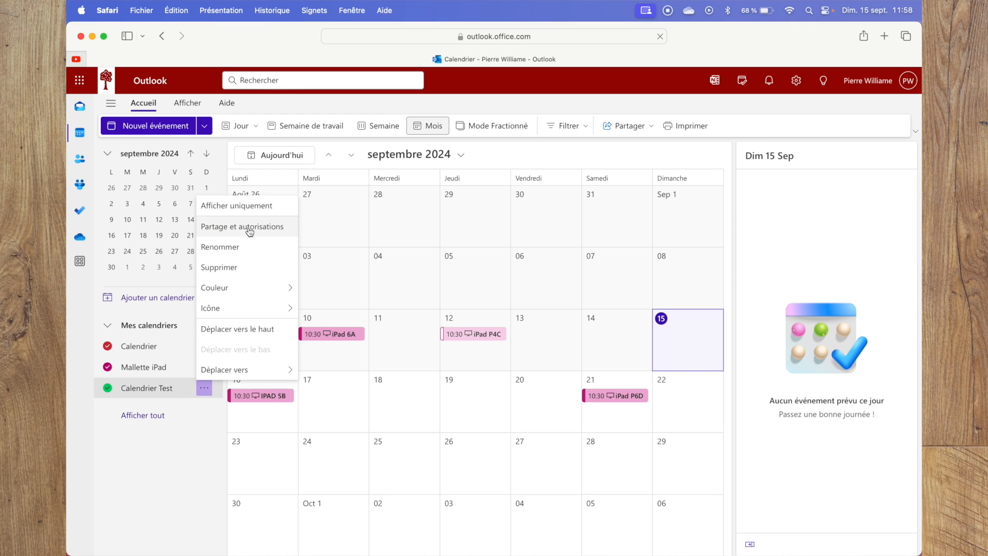
pyautogui.click(250, 229)
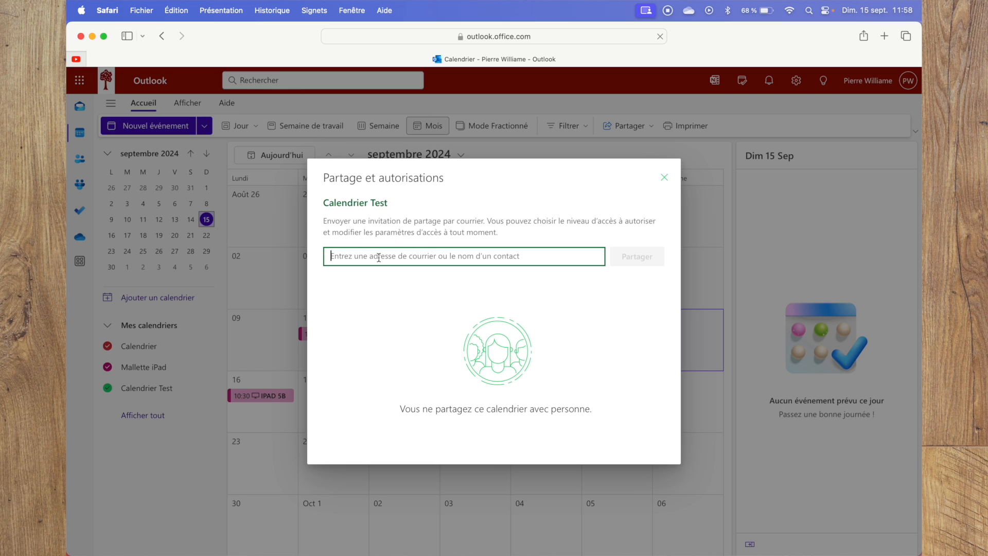
pyautogui.write('test')
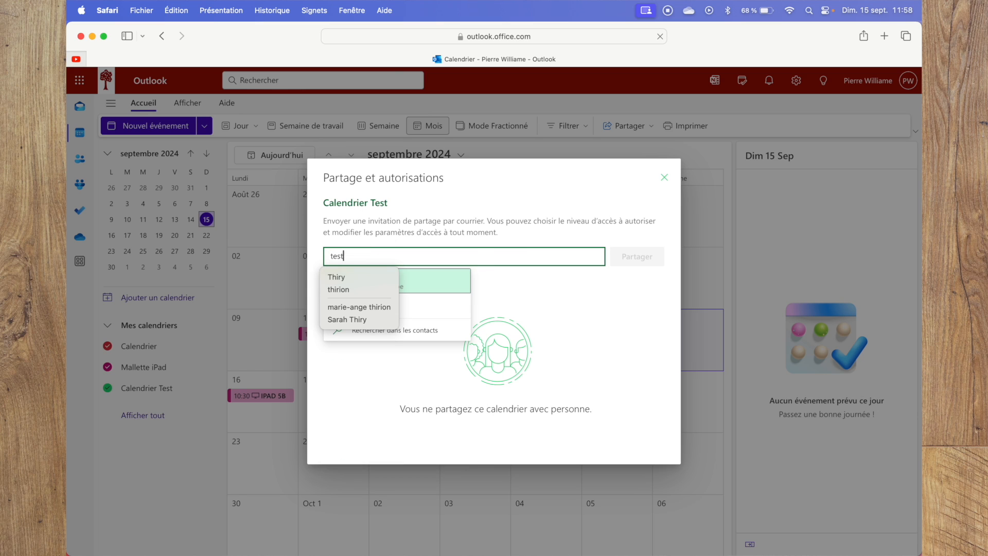
pyautogui.click(583, 293)
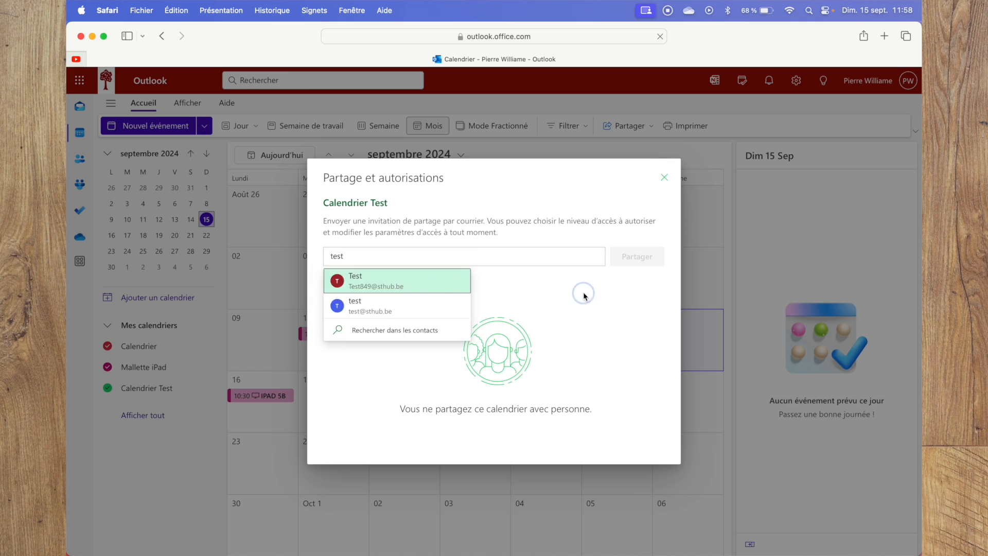
pyautogui.click(368, 256)
pyautogui.click(368, 310)
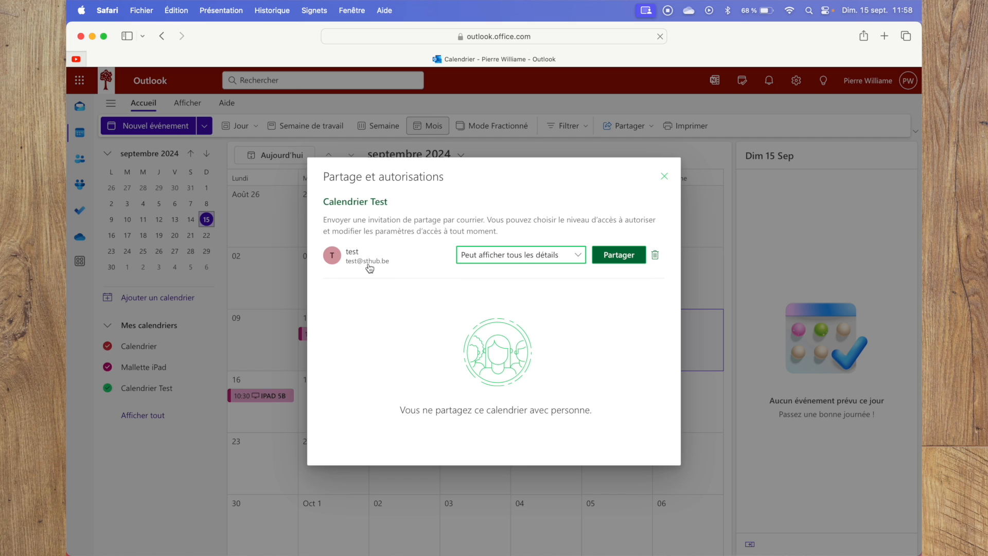
# Switch to Chrome to check which account is signed in there, and return to the sharing dialog in Safari.
pyautogui.hotkey('ctrl', 'Up')
pyautogui.click(391, 229)
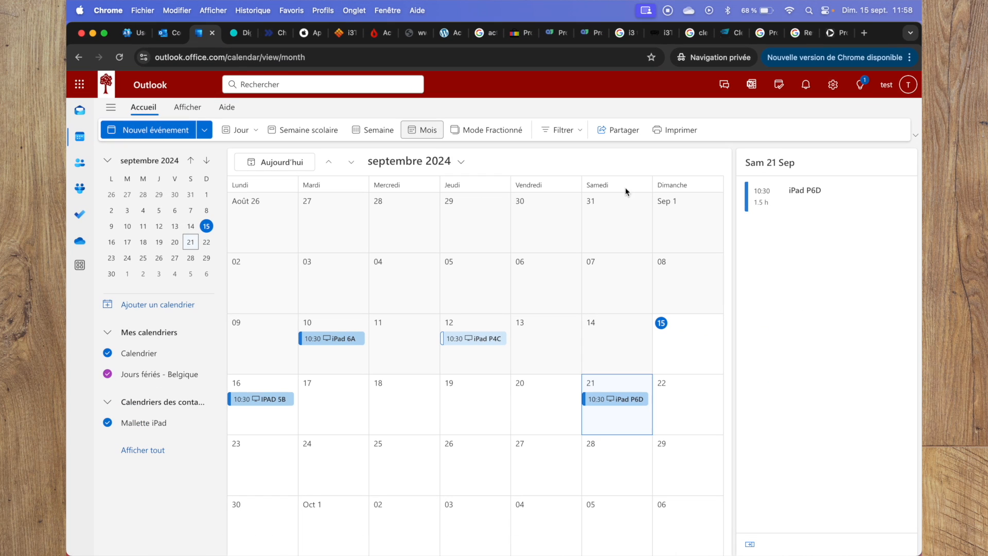
pyautogui.click(888, 88)
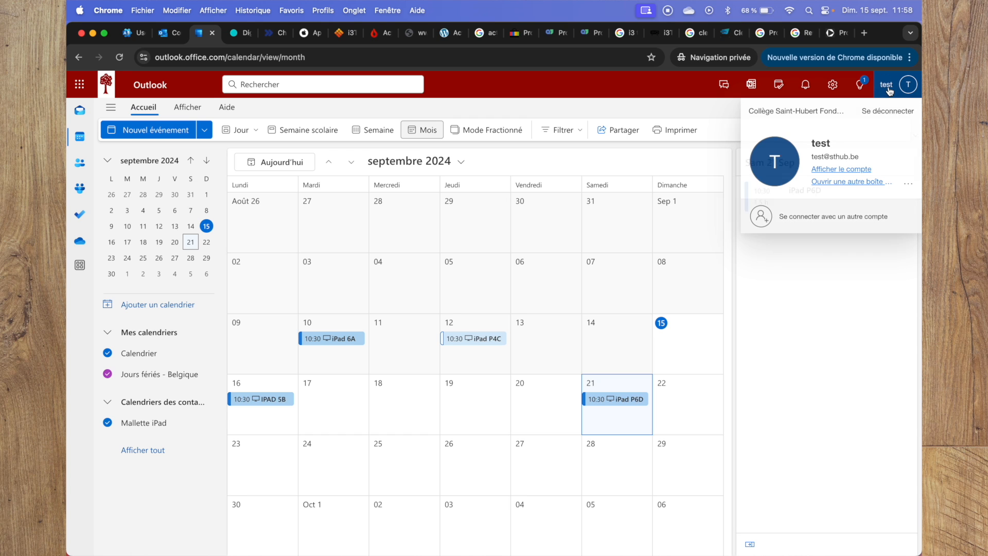
pyautogui.click(786, 319)
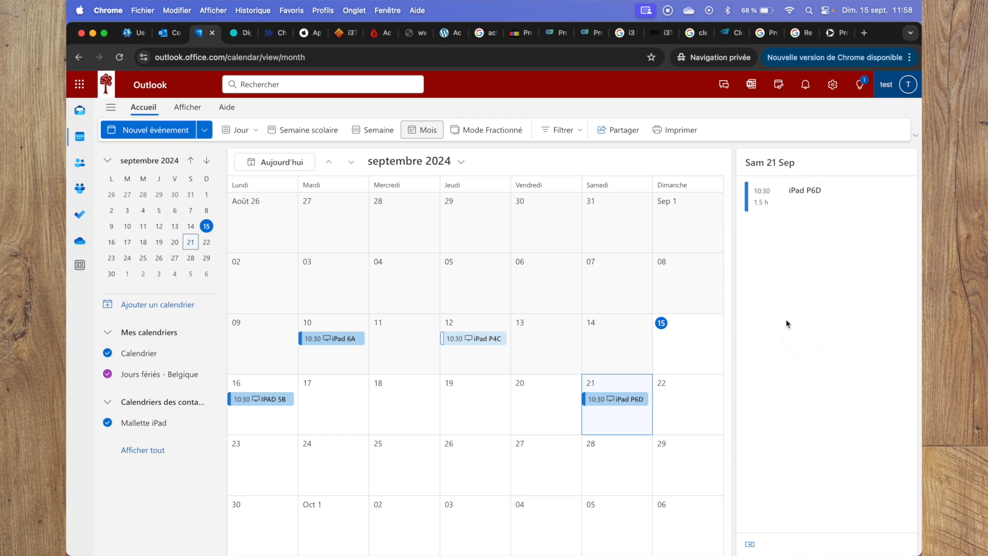
pyautogui.hotkey('ctrl', 'Up')
pyautogui.click(156, 341)
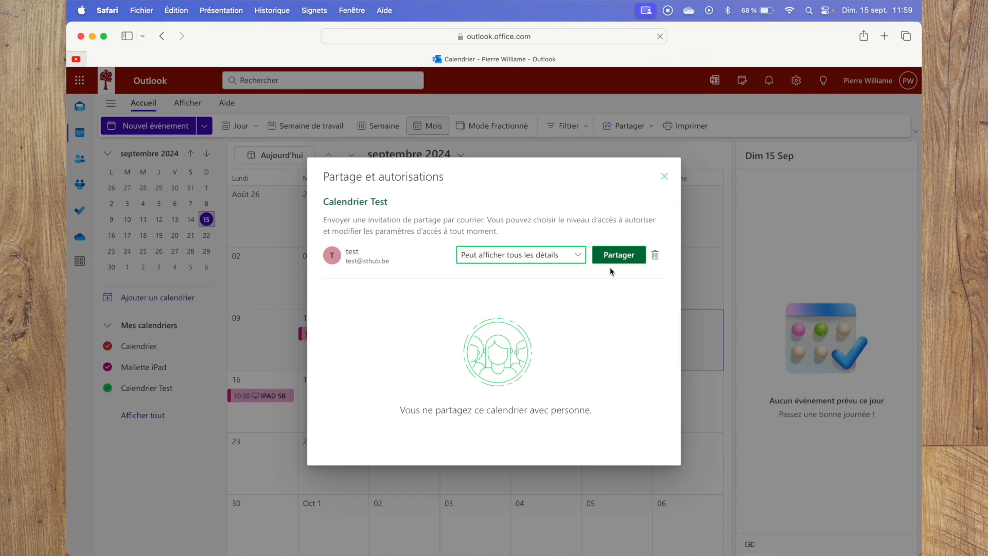
# Set the test account's permission to "Peut modifier" and share Calendrier Test with it.
pyautogui.click(577, 258)
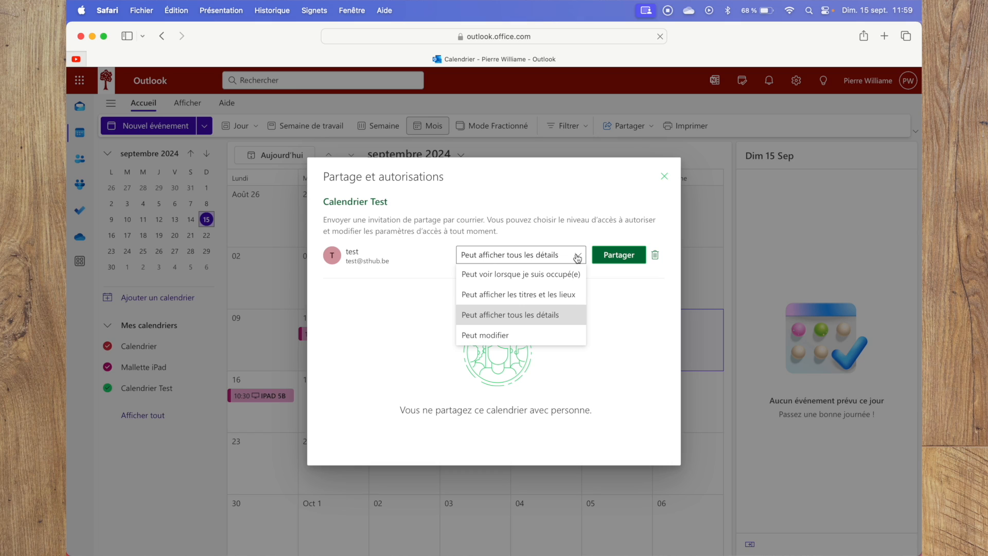
pyautogui.click(502, 340)
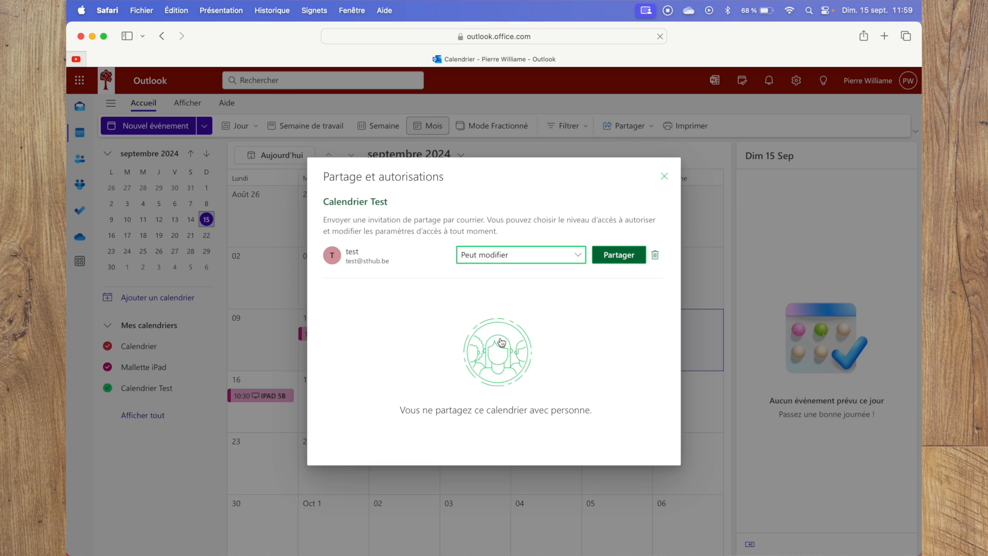
pyautogui.click(612, 259)
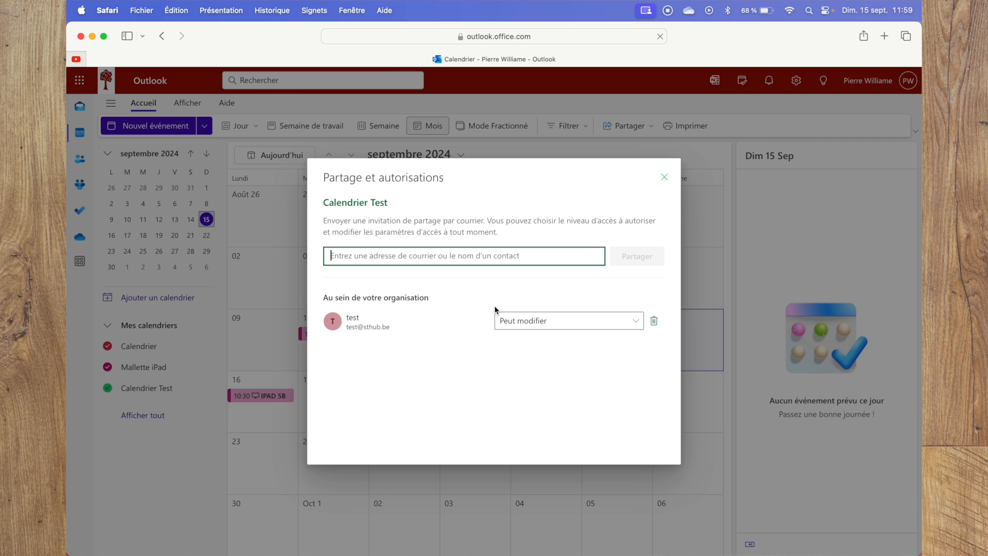
# Switch to the test account in Chrome, accept the newest calendar sharing invitation from the inbox, and display the shared calendar.
pyautogui.hotkey('ctrl', 'Up')
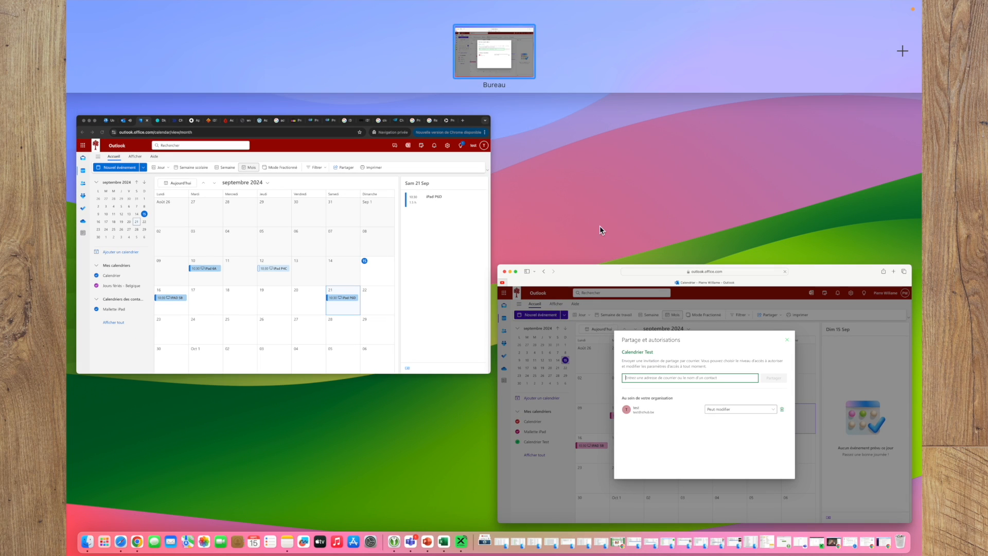
pyautogui.click(316, 269)
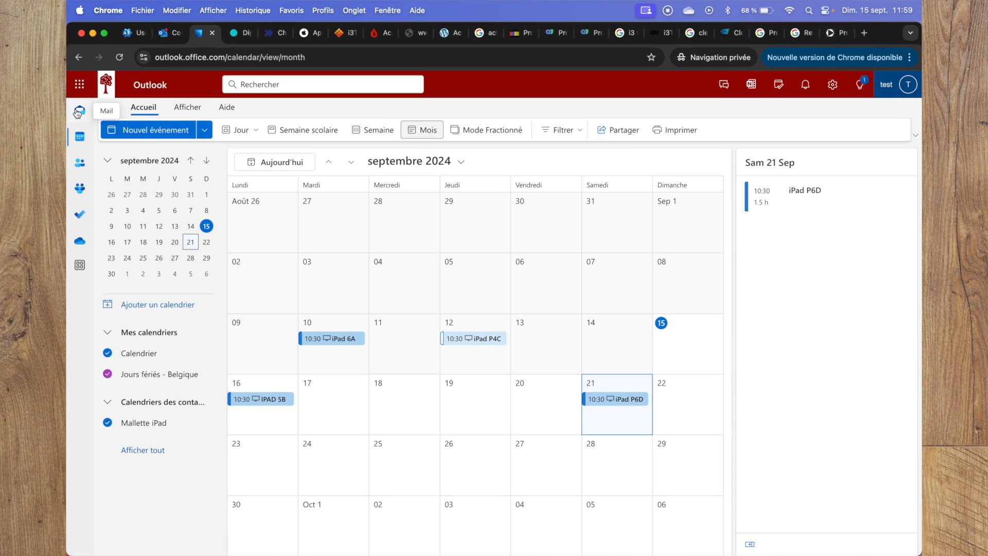
pyautogui.click(78, 111)
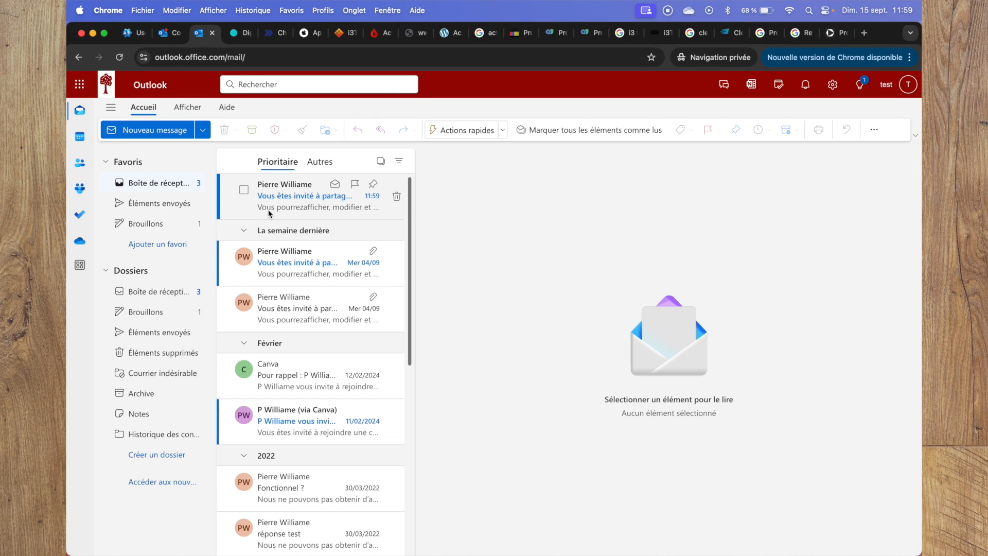
pyautogui.click(292, 202)
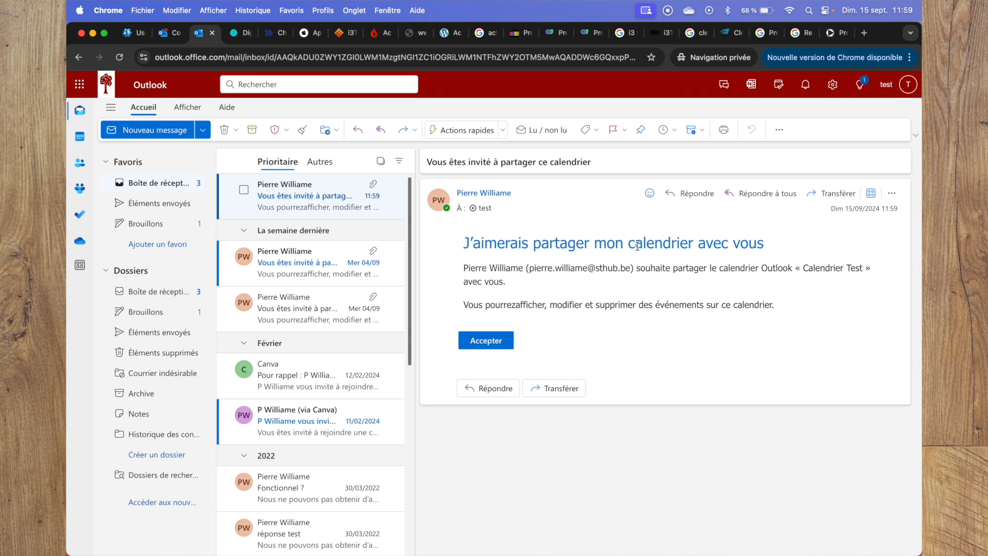
pyautogui.click(491, 342)
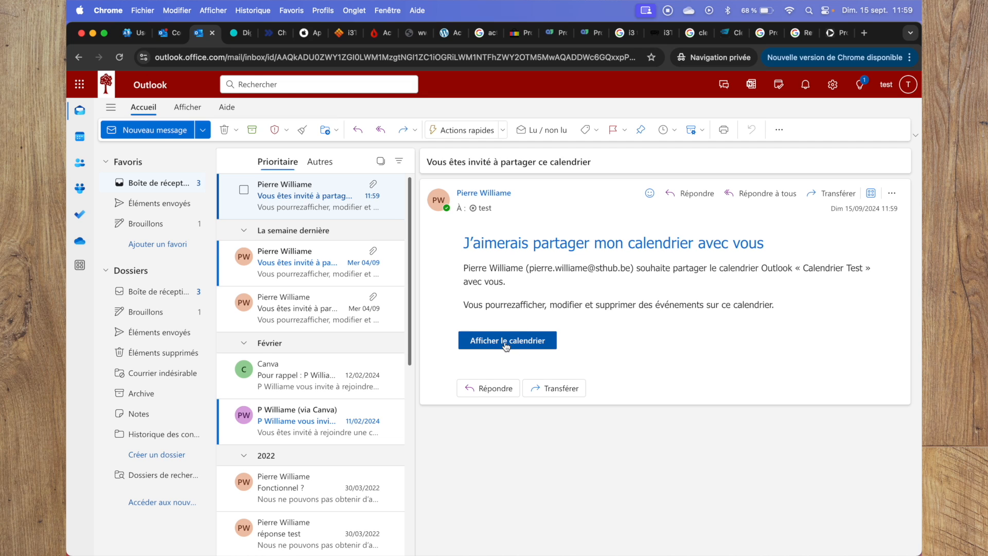
pyautogui.click(498, 343)
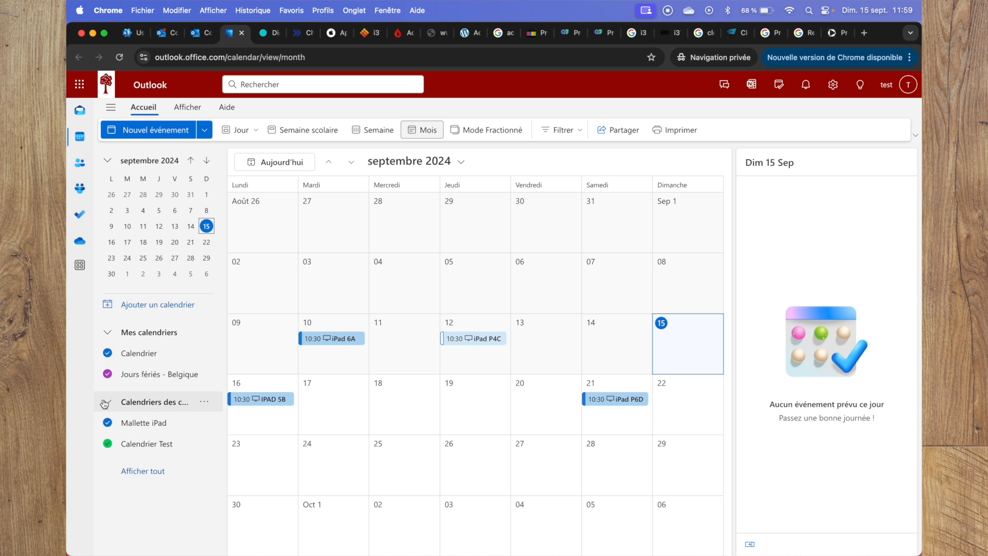
# Hide the Mallette iPad calendar and start an event titled "Test calendrier" on 16 September 2024.
pyautogui.click(108, 424)
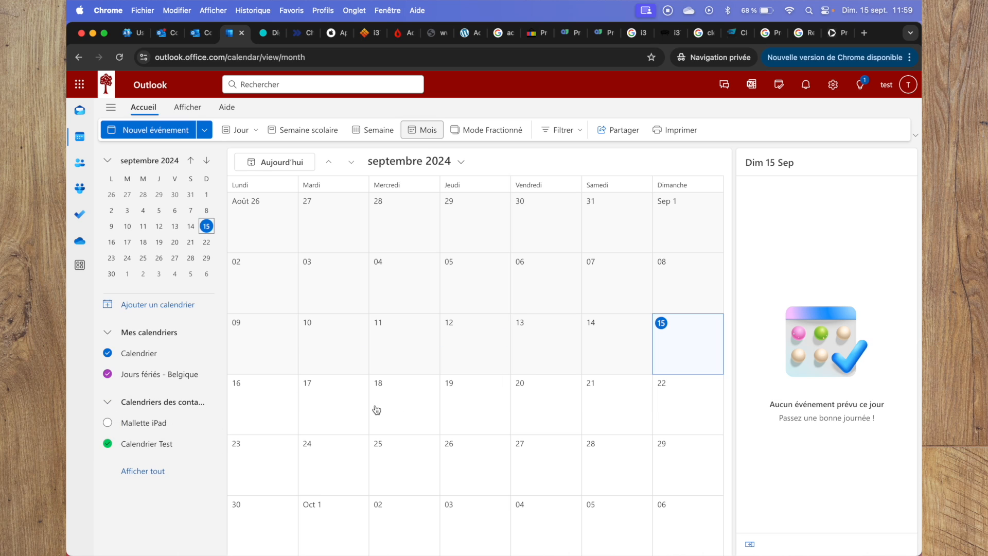
pyautogui.click(407, 405)
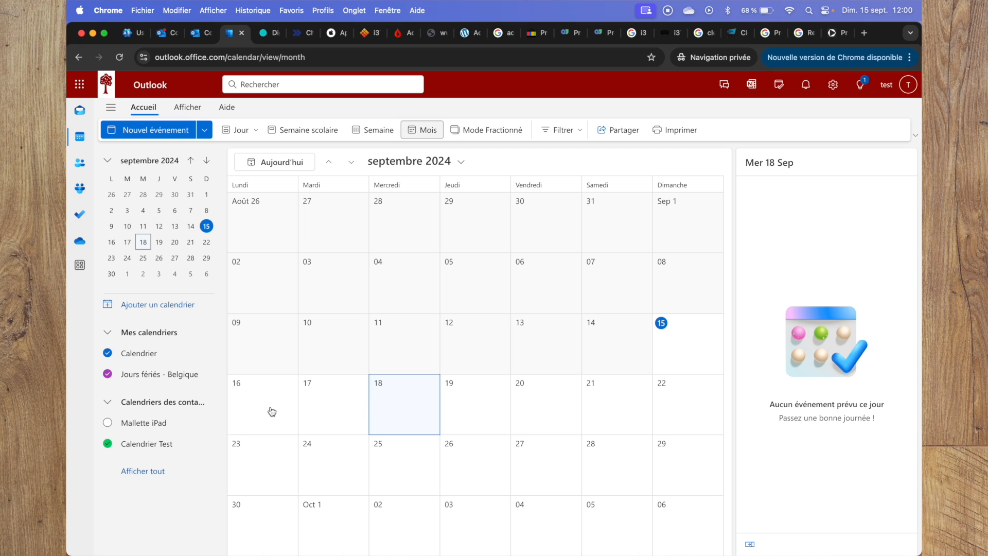
pyautogui.click(254, 406)
pyautogui.click(254, 410)
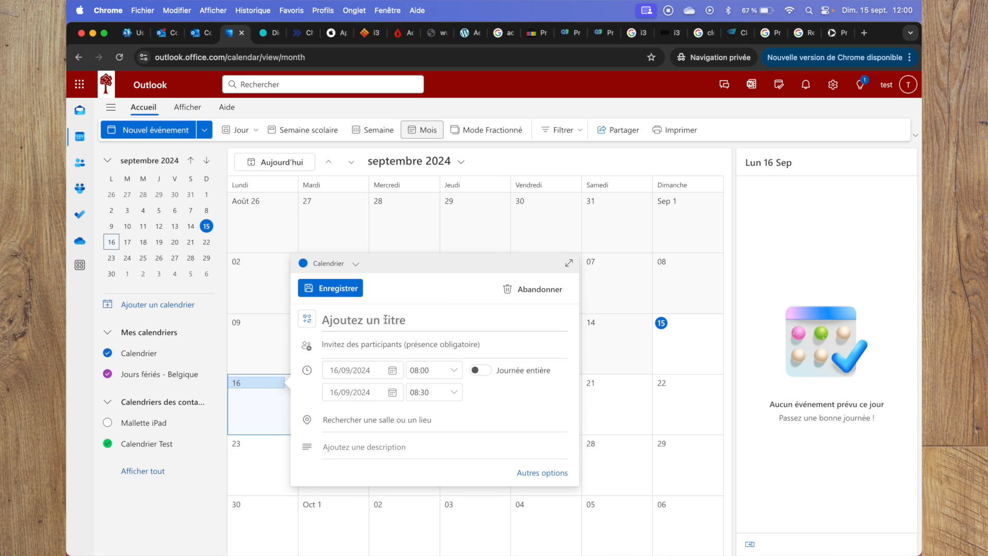
pyautogui.write('Test cale')
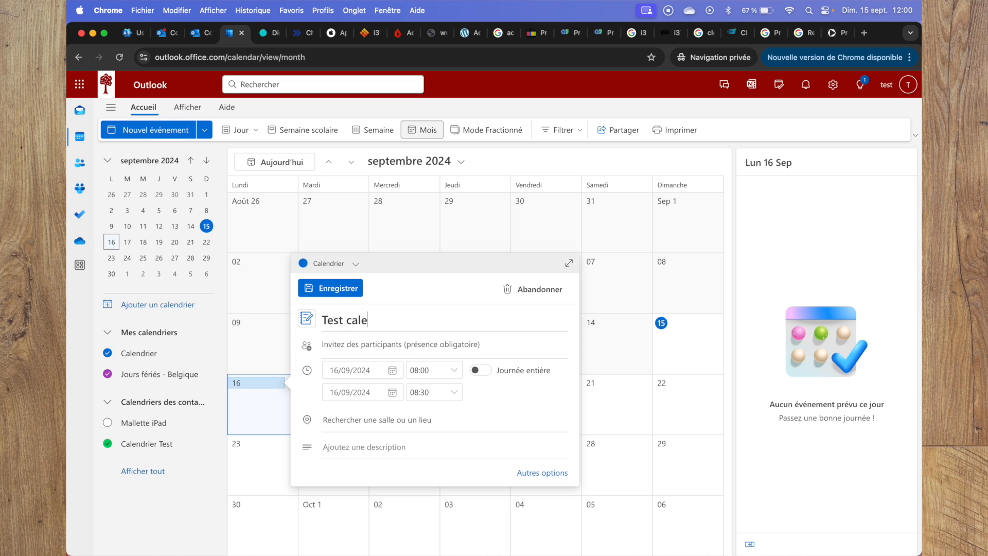
pyautogui.write('ndrier')
# Assign the event to Calendrier Test, set its time from 08:30 to 14:00, and save it.
pyautogui.click(356, 264)
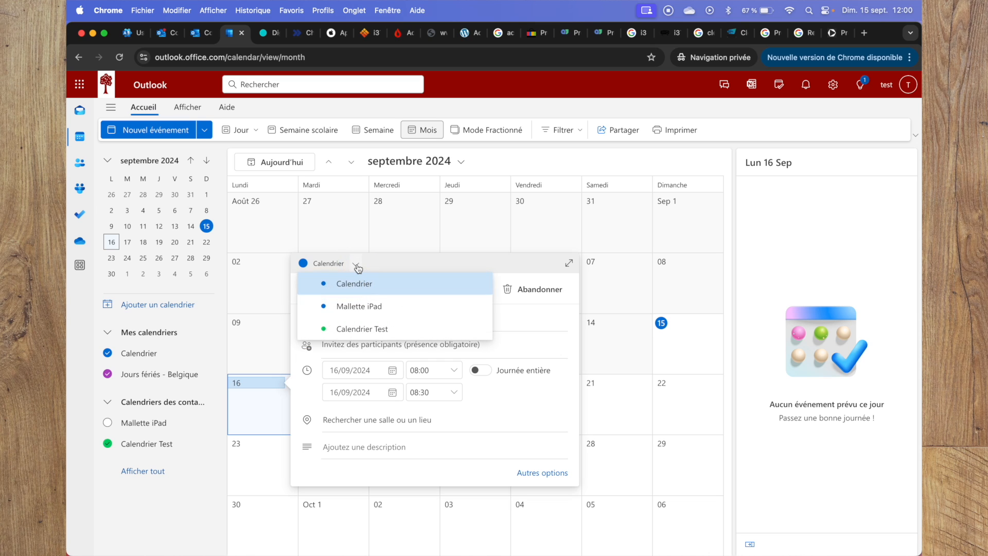
pyautogui.click(366, 330)
pyautogui.click(444, 390)
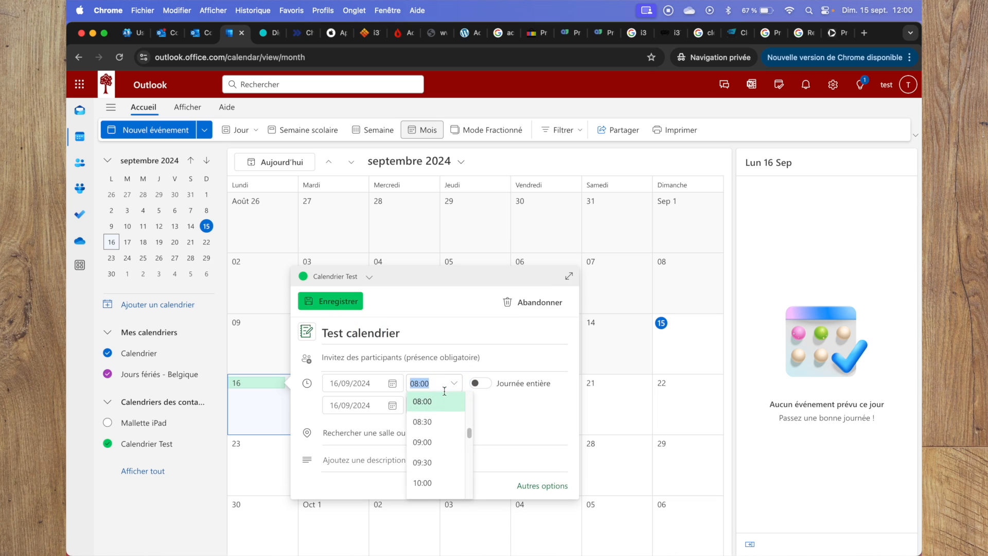
pyautogui.click(427, 421)
pyautogui.click(451, 409)
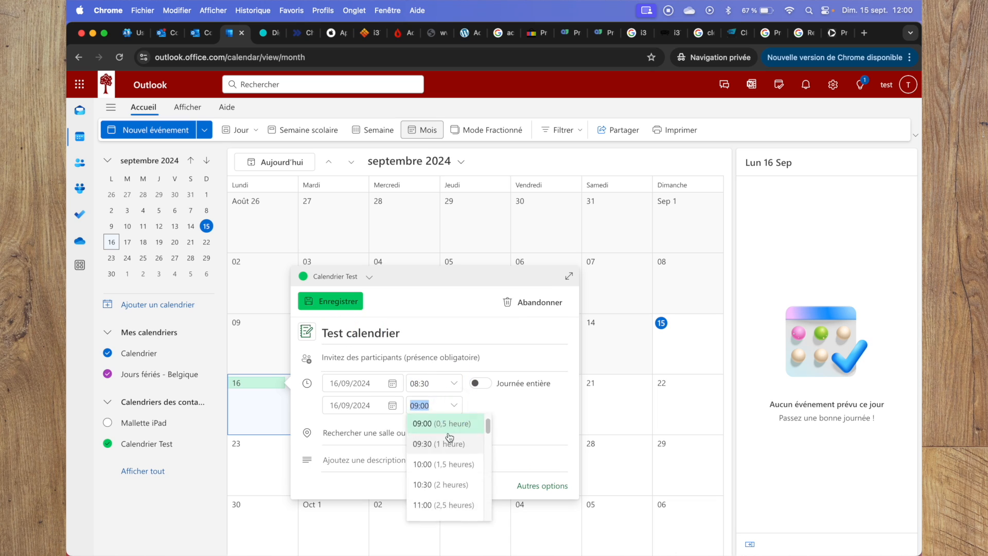
pyautogui.scroll(-3, 444, 448)
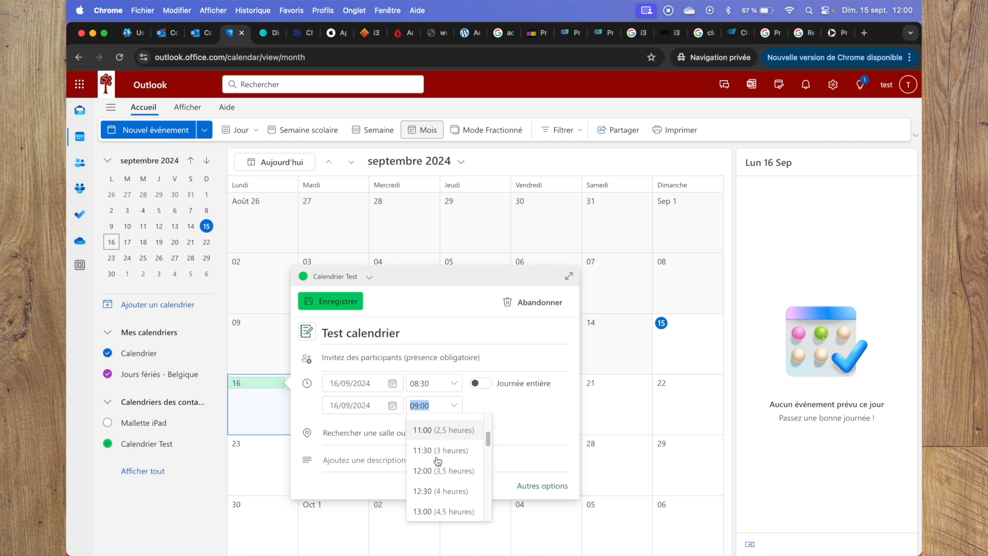
pyautogui.scroll(-3, 438, 461)
pyautogui.click(426, 461)
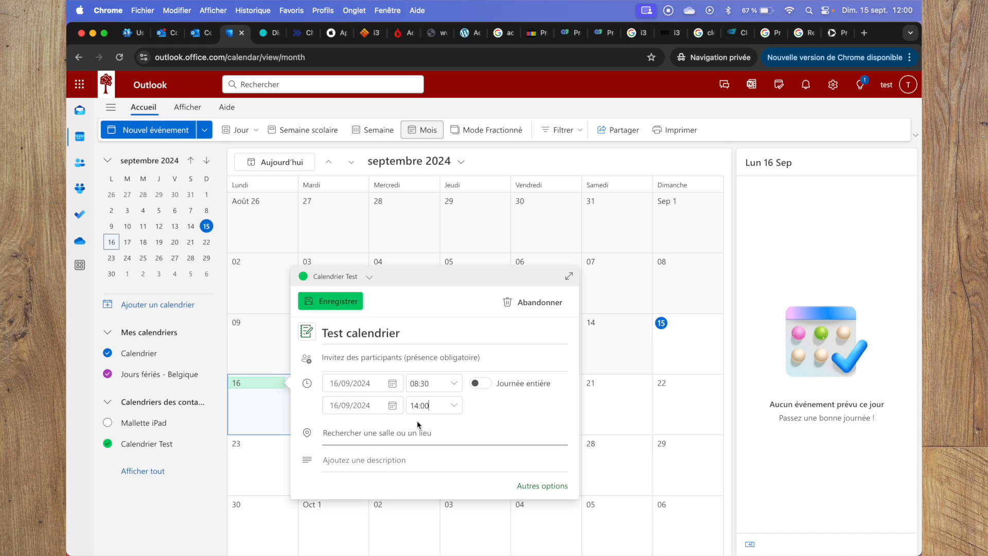
pyautogui.click(324, 301)
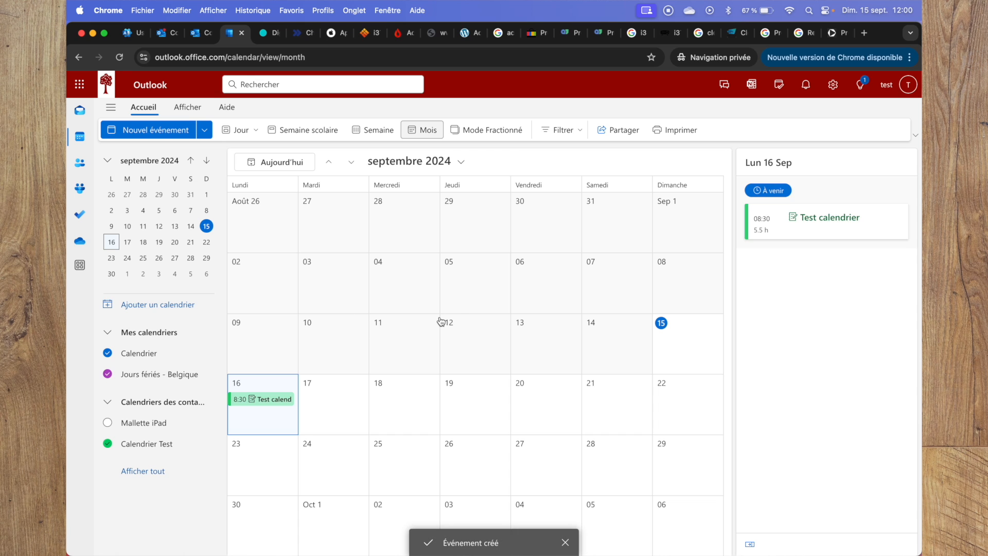
# Switch to the owner's account in Safari and close the Calendrier Test sharing dialog.
pyautogui.hotkey('ctrl', 'Up')
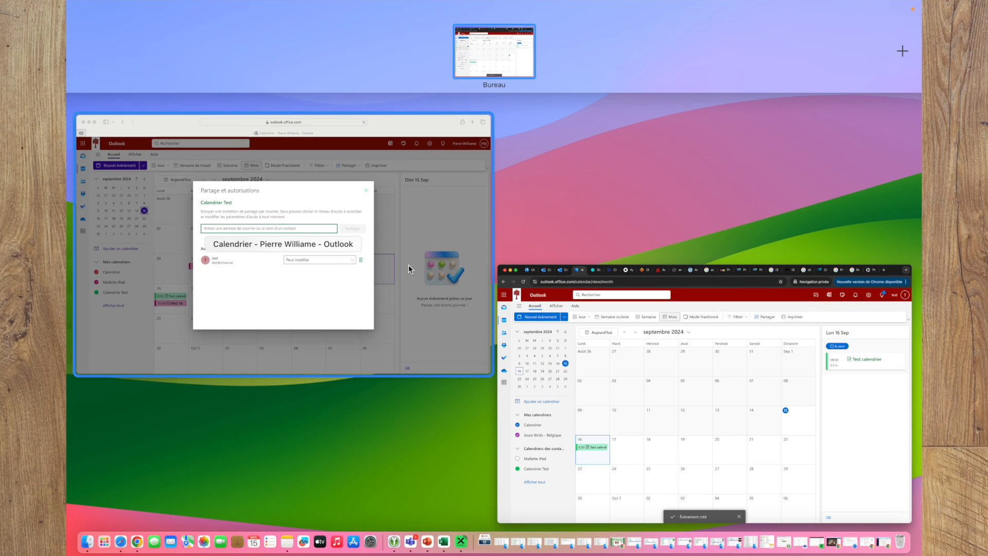
pyautogui.click(408, 265)
pyautogui.click(663, 177)
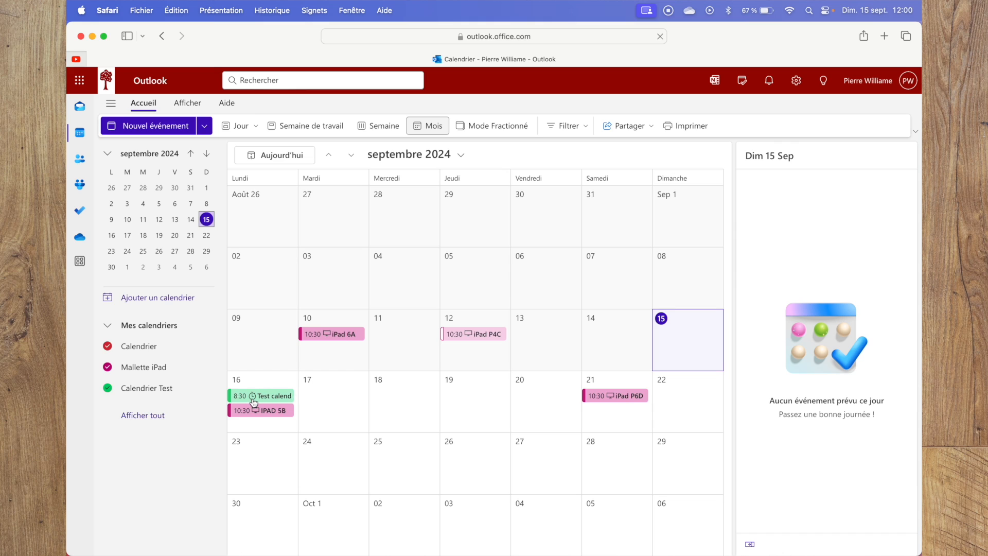
# Check the owner's inbox for a notification about the new event and return to the calendar.
pyautogui.click(77, 108)
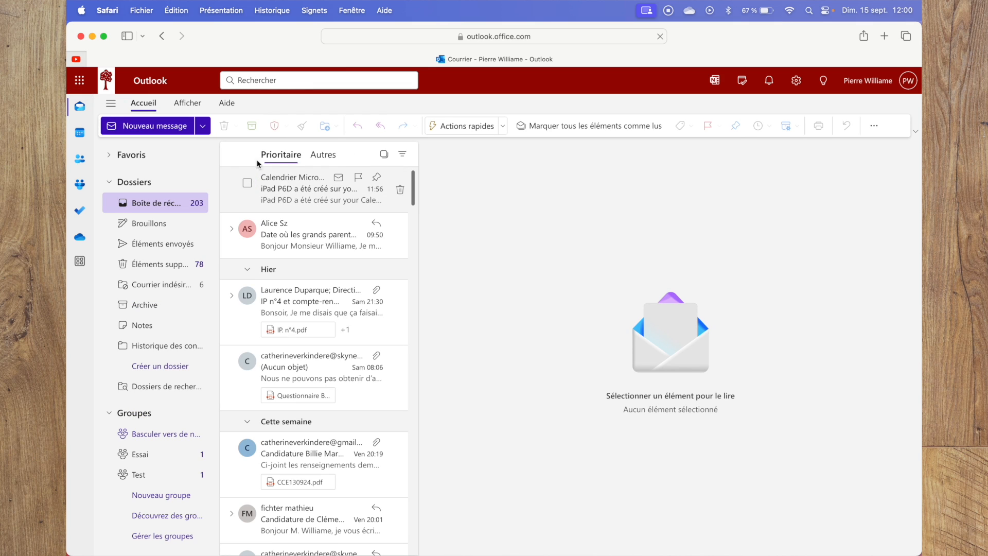
pyautogui.click(79, 132)
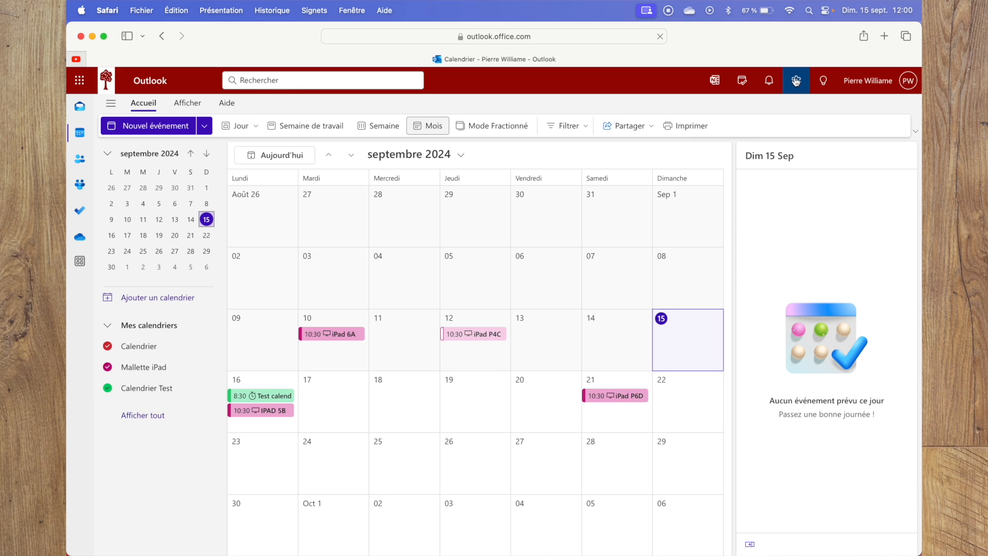
pyautogui.click(80, 106)
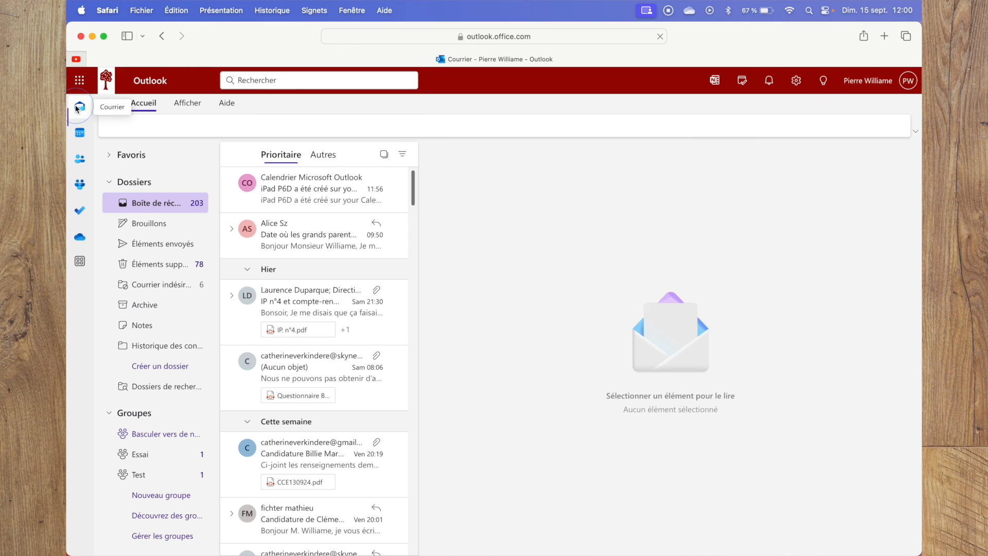
pyautogui.click(79, 131)
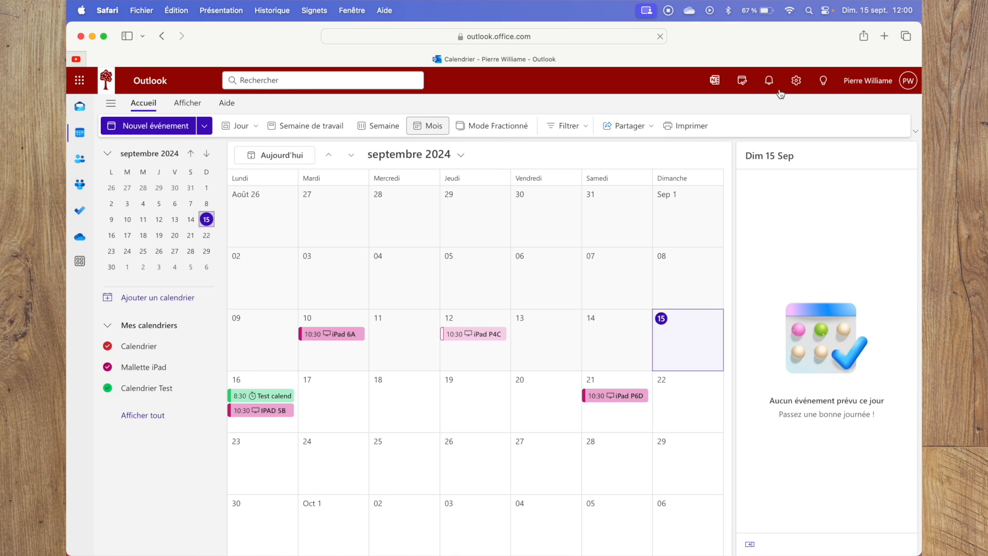
# Look through the shared calendar settings for Calendrier Test in the sharing and e-mail notification options, and close the settings.
pyautogui.click(801, 83)
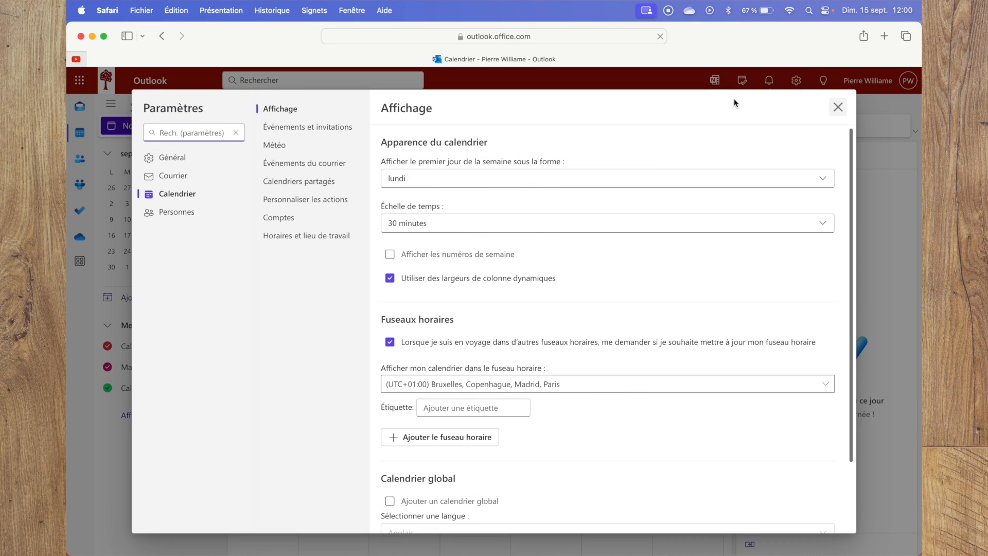
pyautogui.click(293, 182)
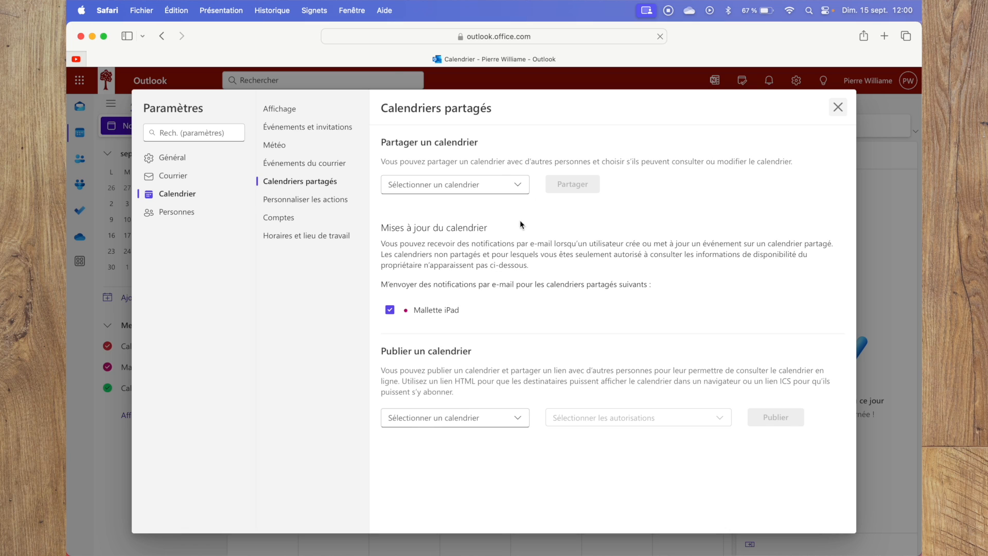
pyautogui.click(517, 187)
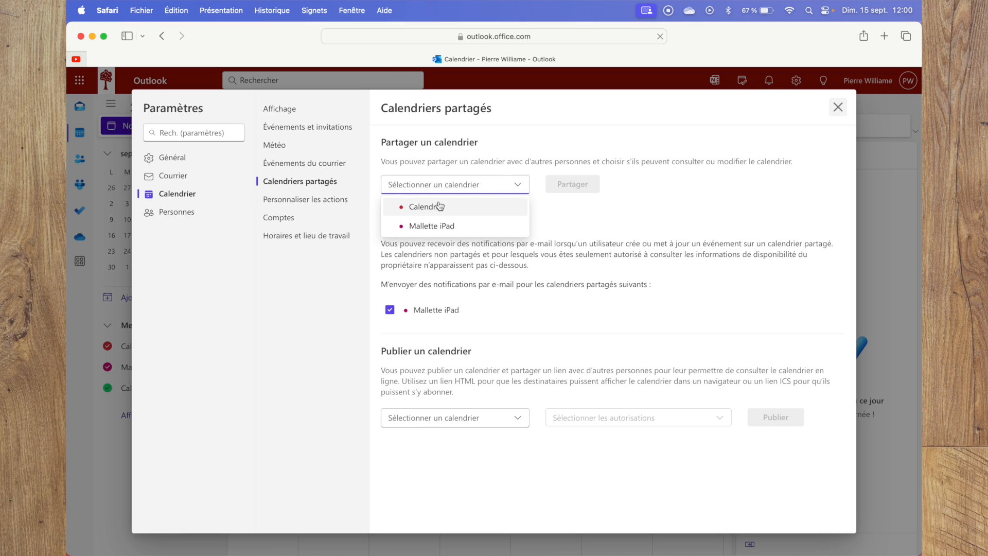
pyautogui.click(614, 210)
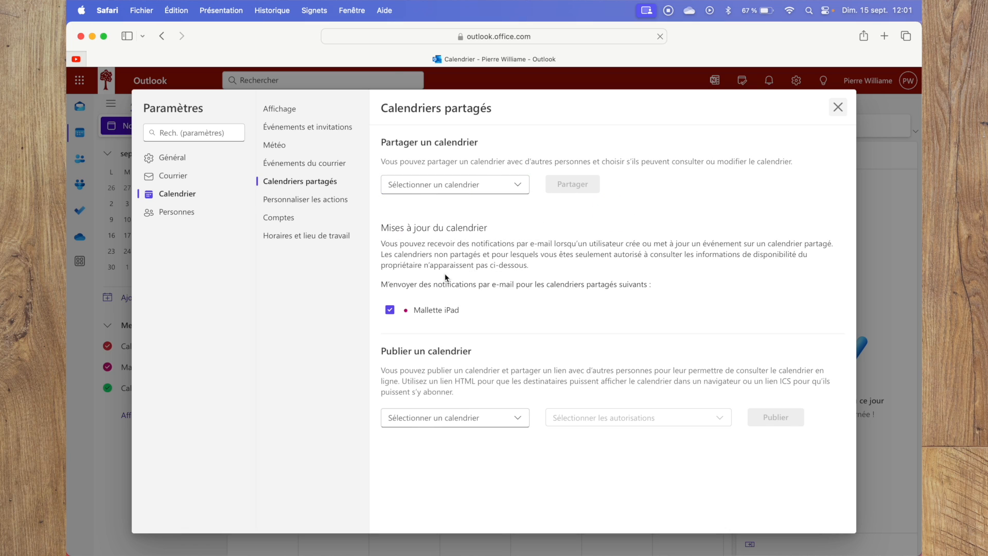
pyautogui.click(838, 108)
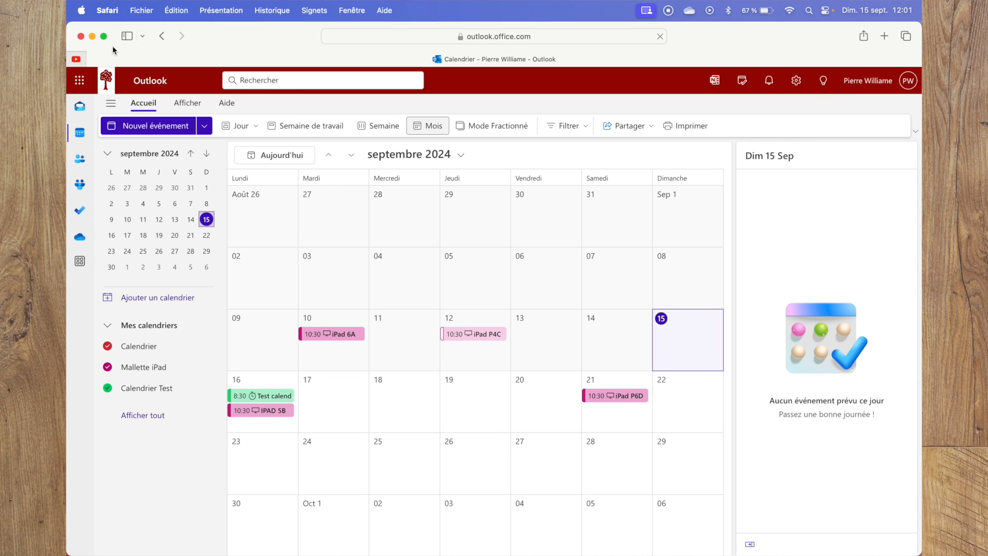
# Reload the calendar page and enable e-mail notifications for Calendrier Test in the shared calendar settings, saving the change.
pyautogui.click(580, 35)
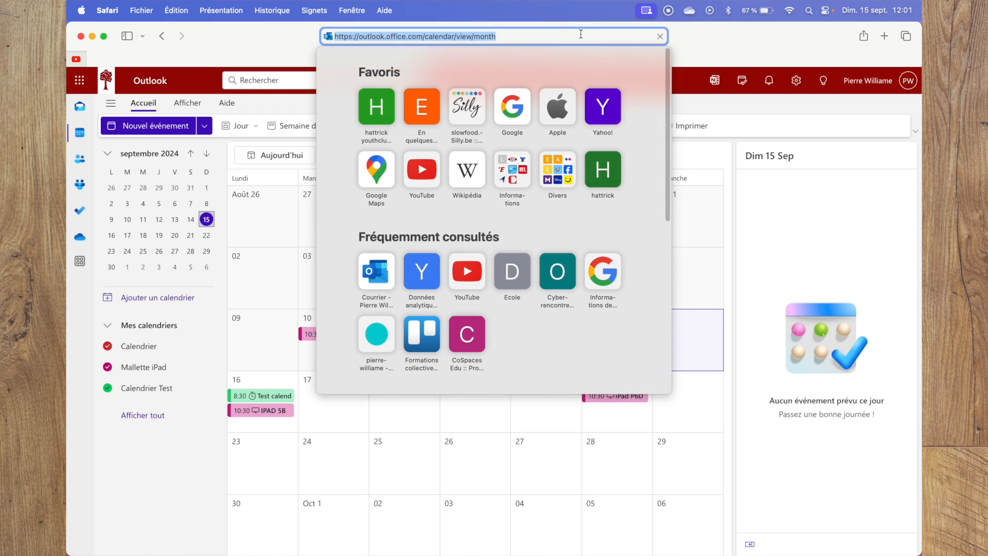
pyautogui.press('Return')
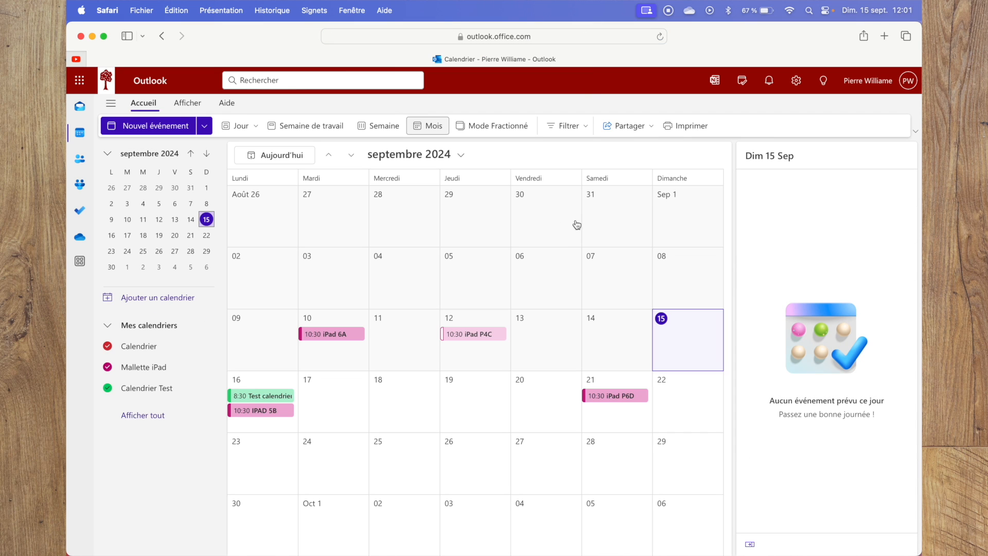
pyautogui.click(796, 80)
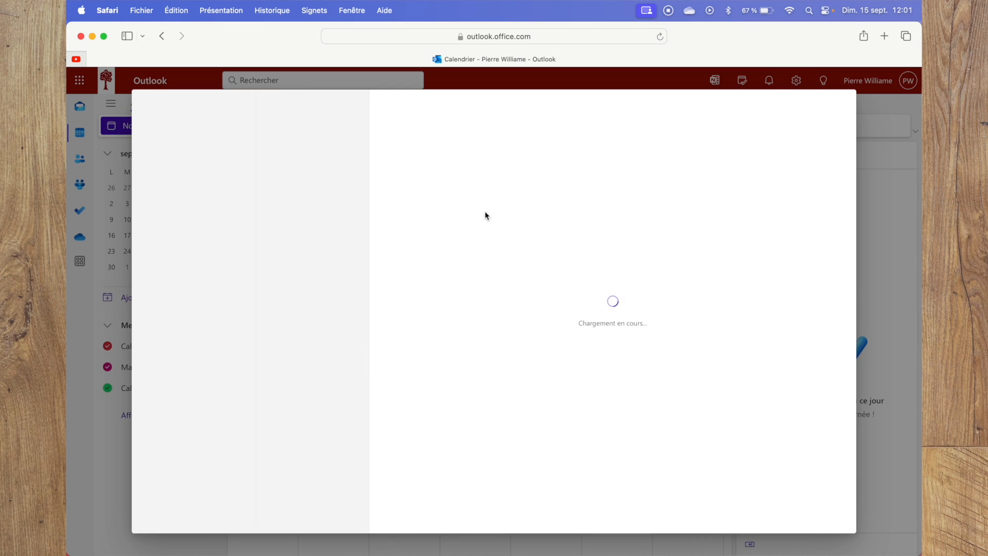
pyautogui.click(277, 182)
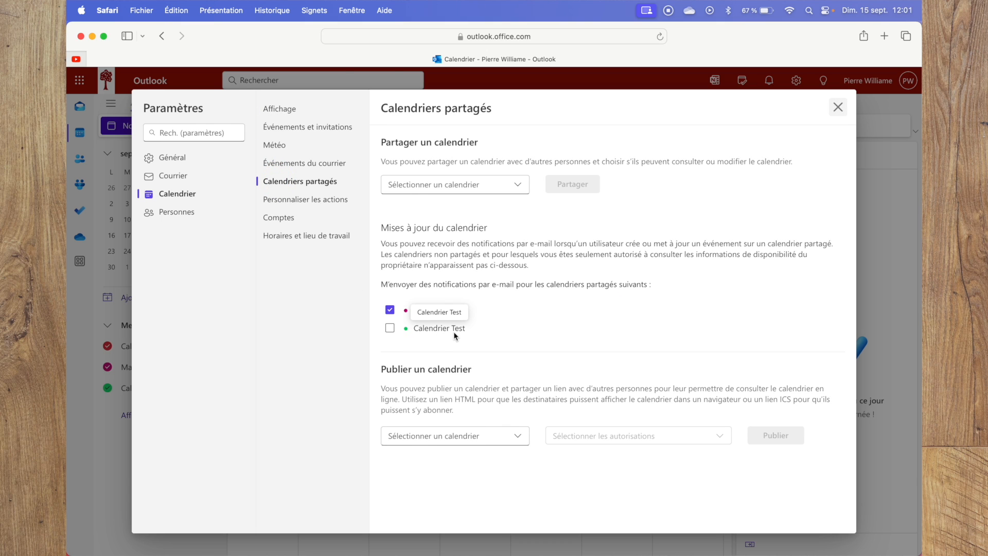
pyautogui.click(389, 329)
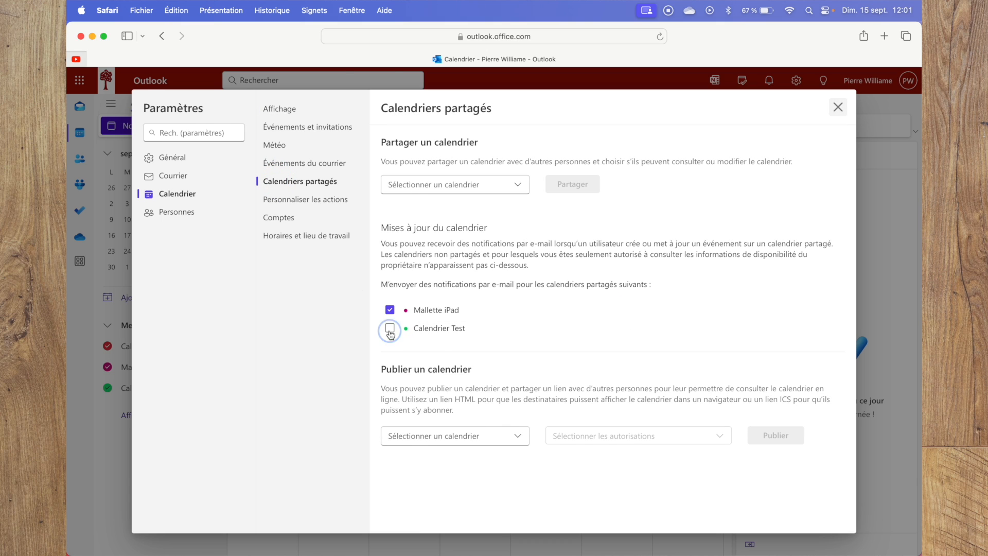
pyautogui.click(752, 516)
pyautogui.click(837, 106)
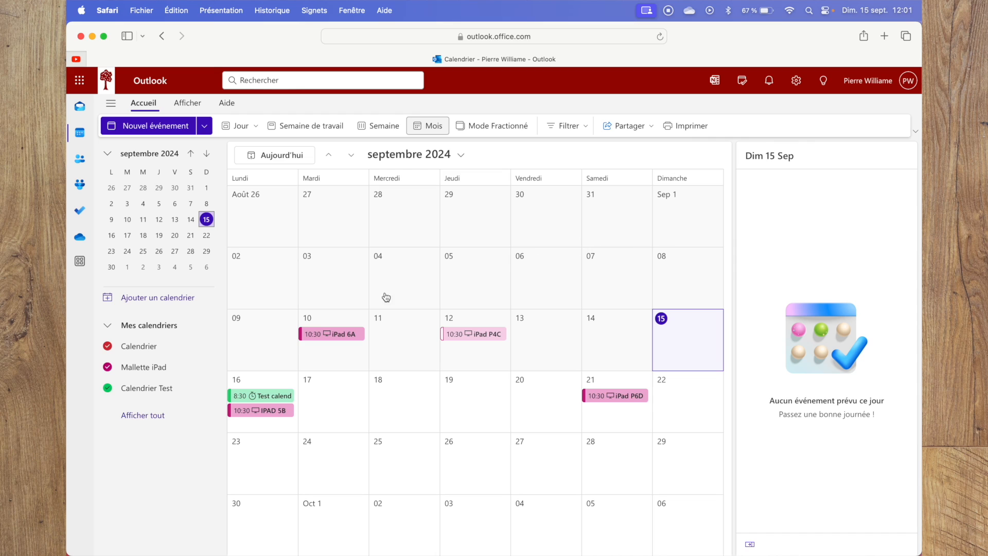
# Delete Calendrier Test from the owner's calendars and confirm the deletion.
pyautogui.click(205, 390)
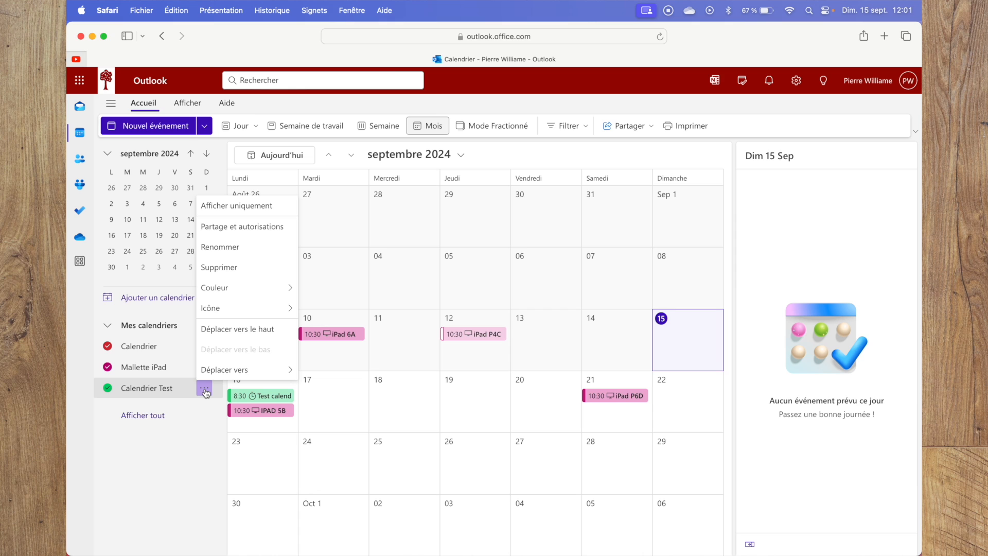
pyautogui.click(242, 268)
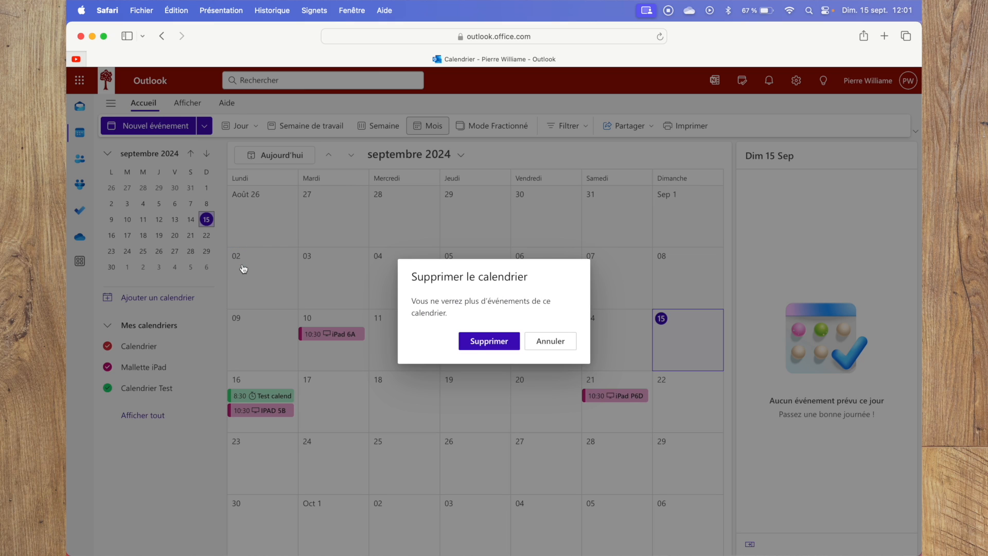
pyautogui.click(489, 341)
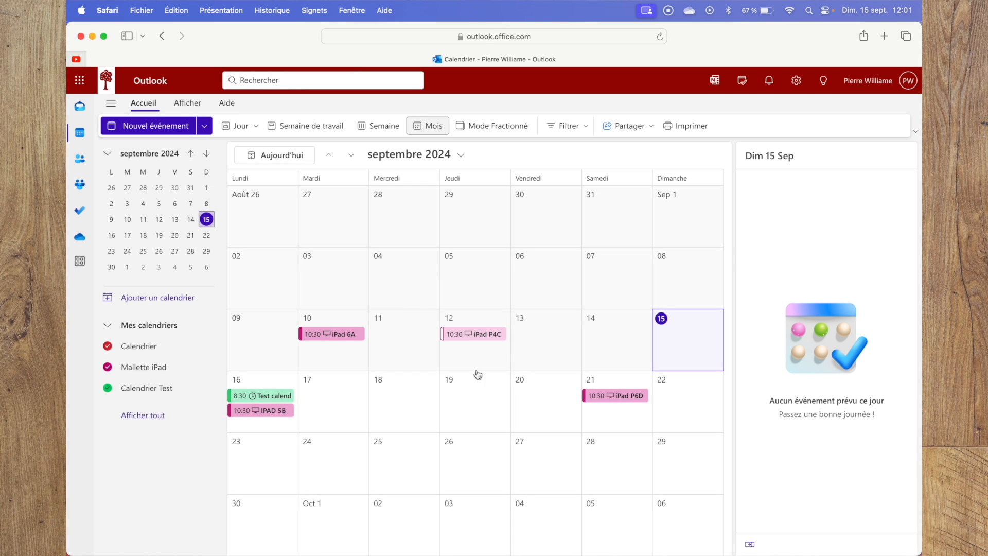
# Switch to the test account in Chrome, delete Calendrier Test from its contact calendars, and return to Safari.
pyautogui.hotkey('ctrl', 'Up')
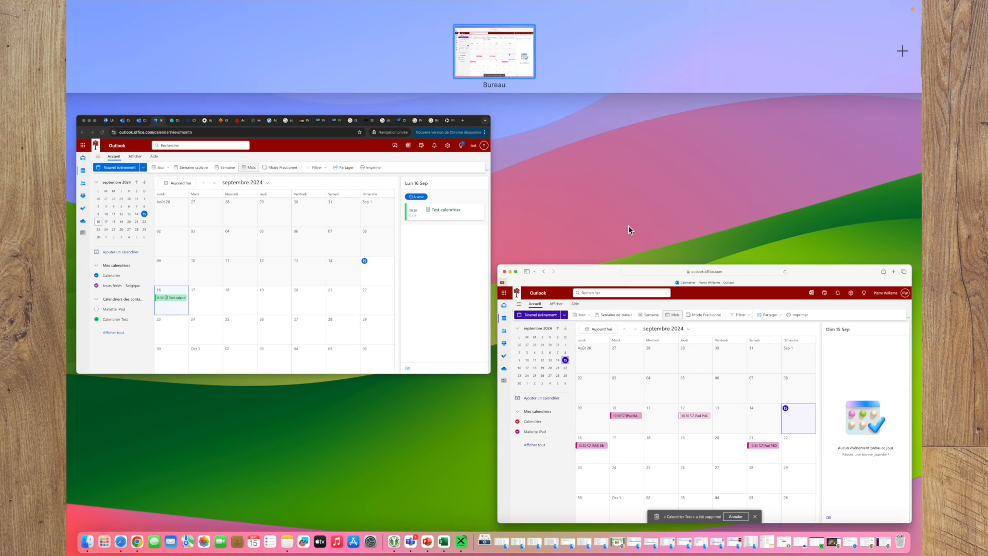
pyautogui.click(332, 295)
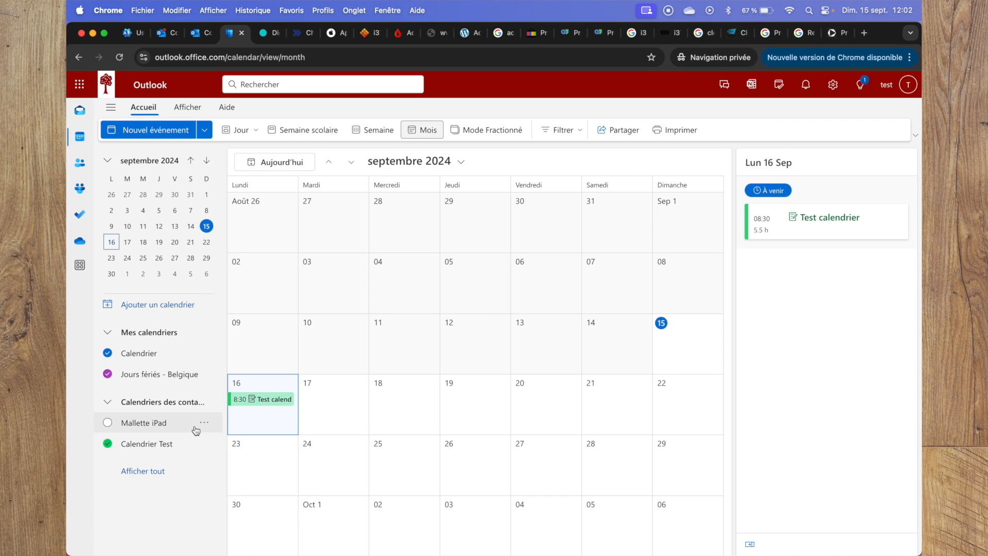
pyautogui.click(204, 445)
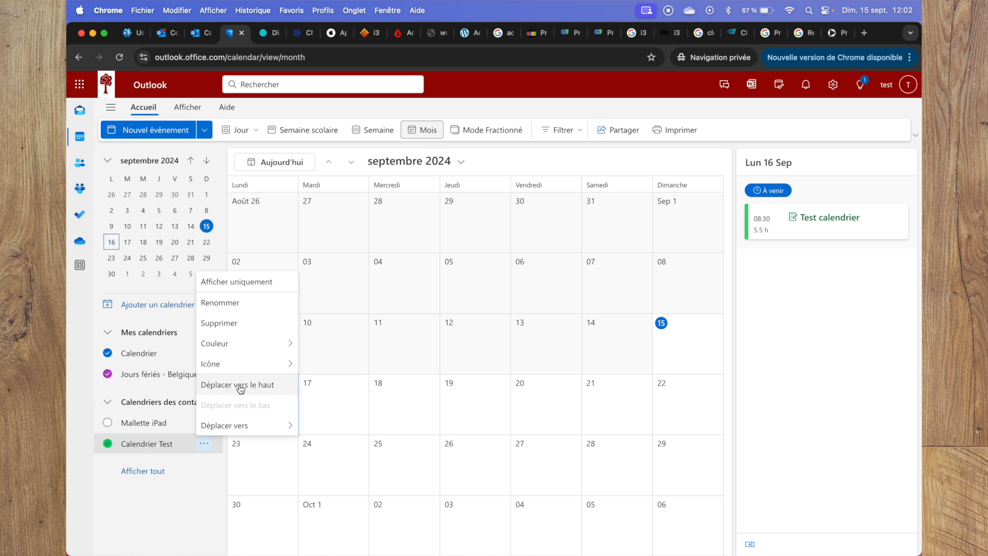
pyautogui.click(238, 323)
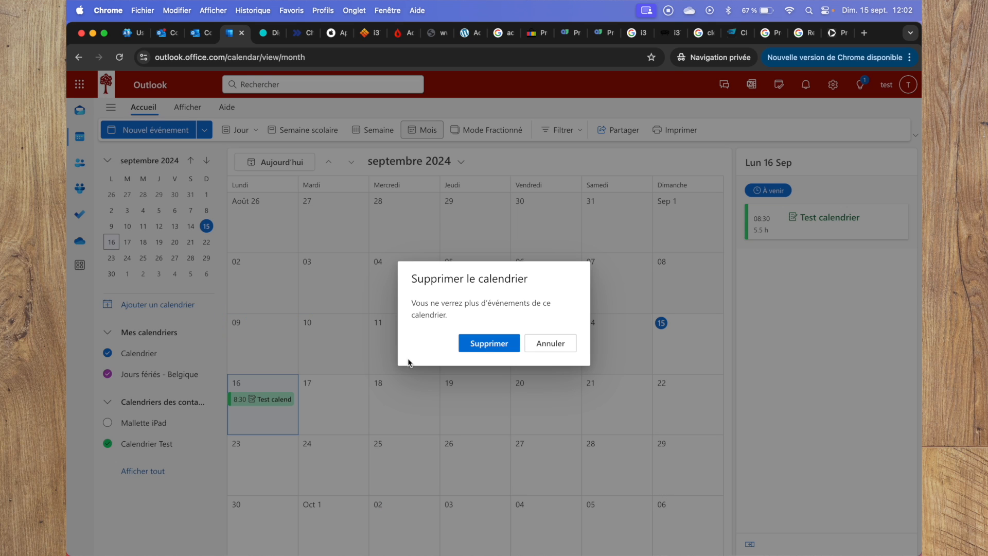
pyautogui.click(477, 344)
pyautogui.moveTo(921, 1)
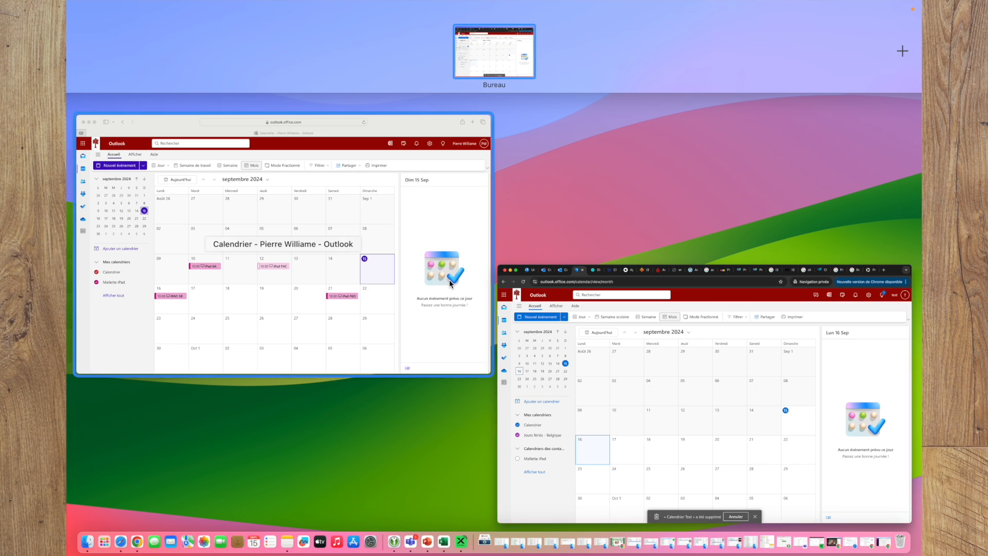
pyautogui.click(304, 285)
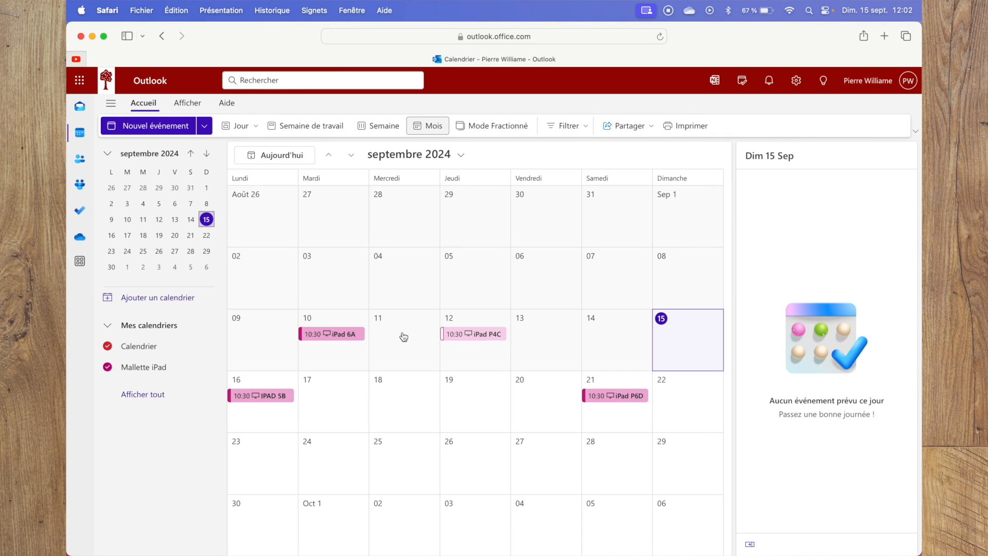